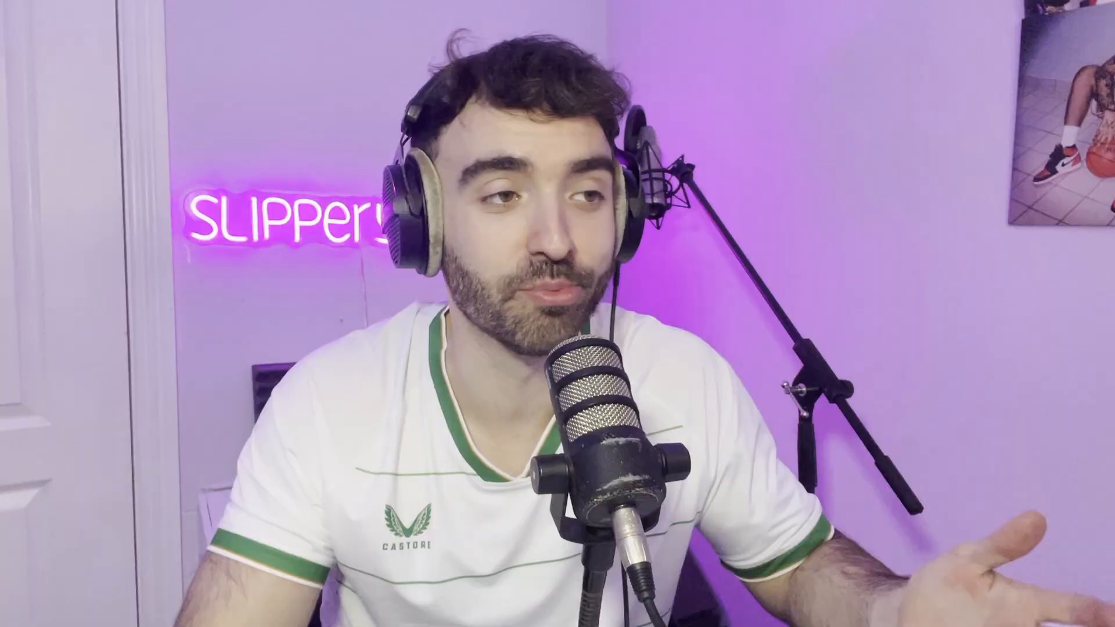
Add a two-bar G#4 note to the first chord and raise its E4 and G#4 notes by one octave.
click(198, 357)
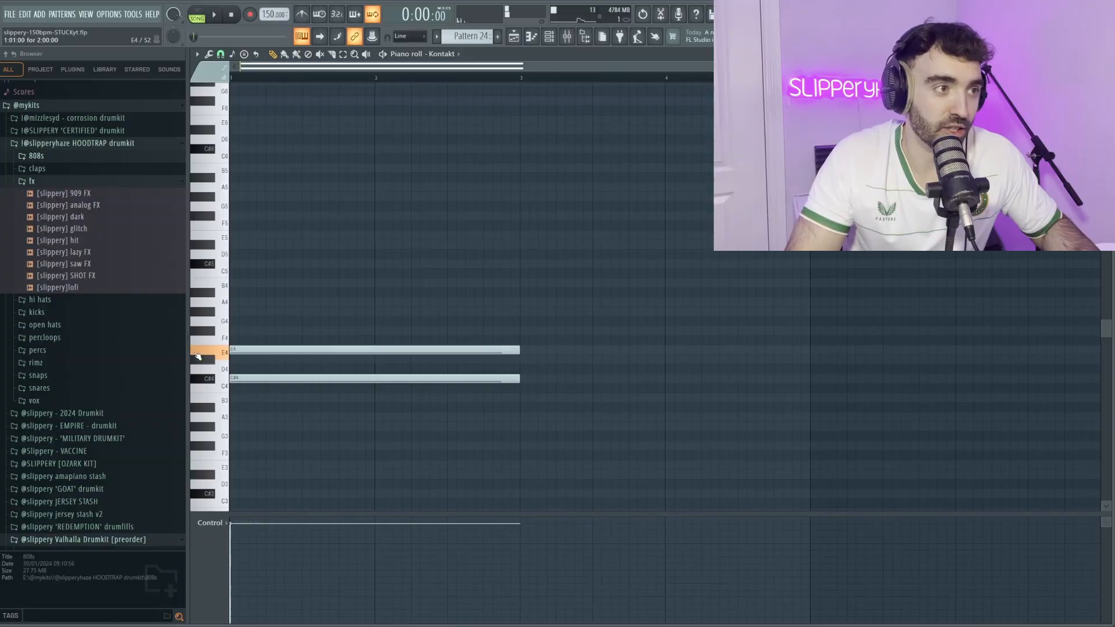
click(253, 312)
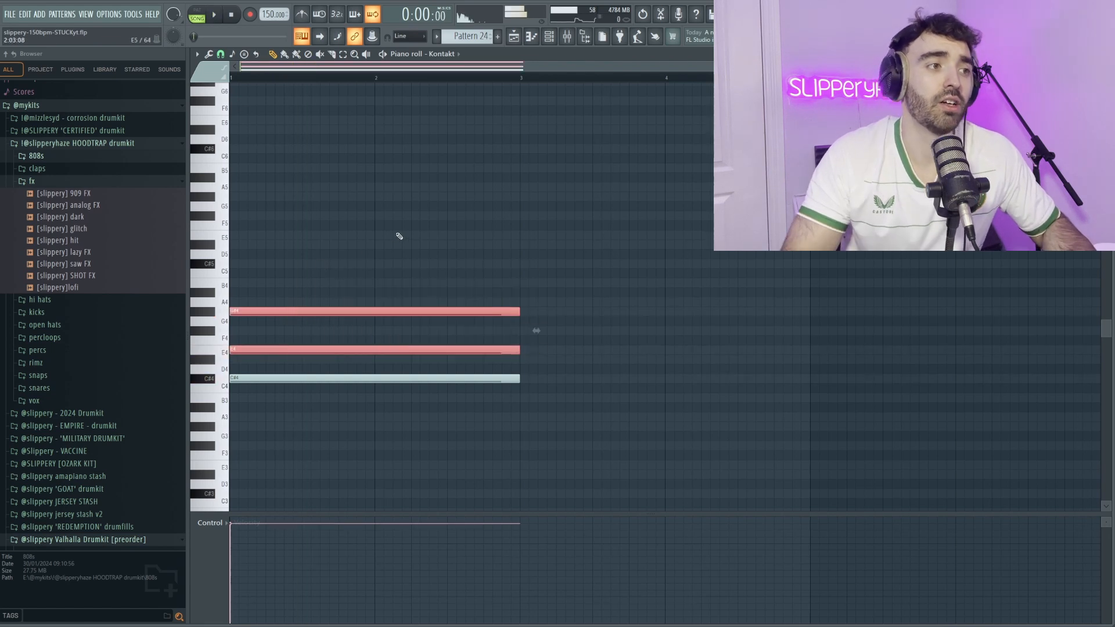
key(ctrl+Up)
ctrl+drag(590, 451, 345, 361)
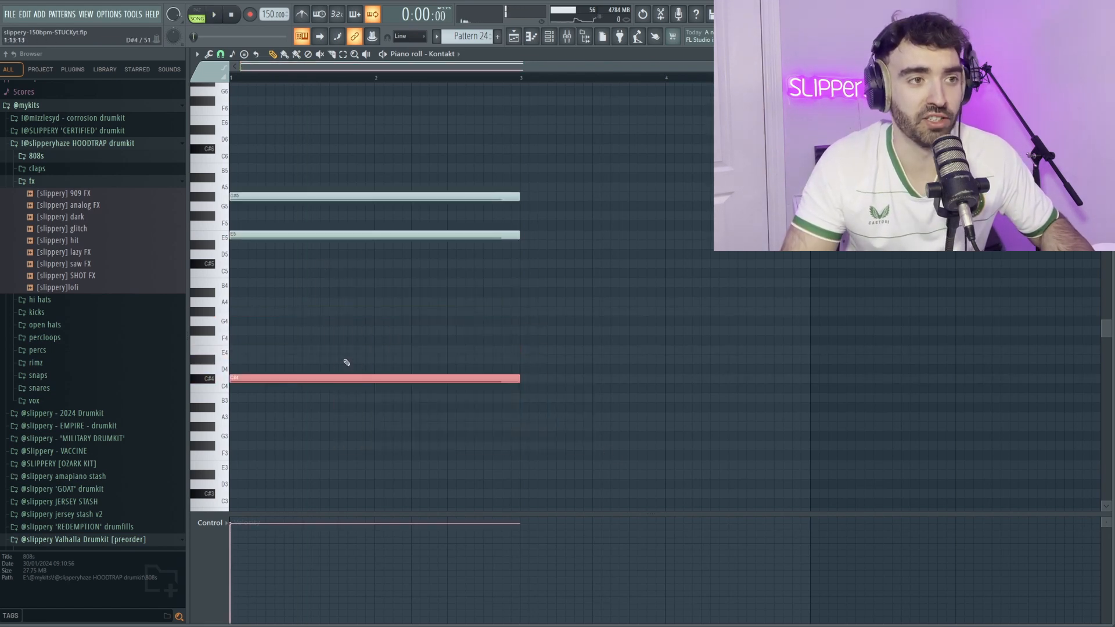
Lower the first chord's E5 note by a semitone, raise it an octave to D#6 and play the chord.
ctrl+drag(406, 291, 312, 155)
scroll(354, 169, up, 2)
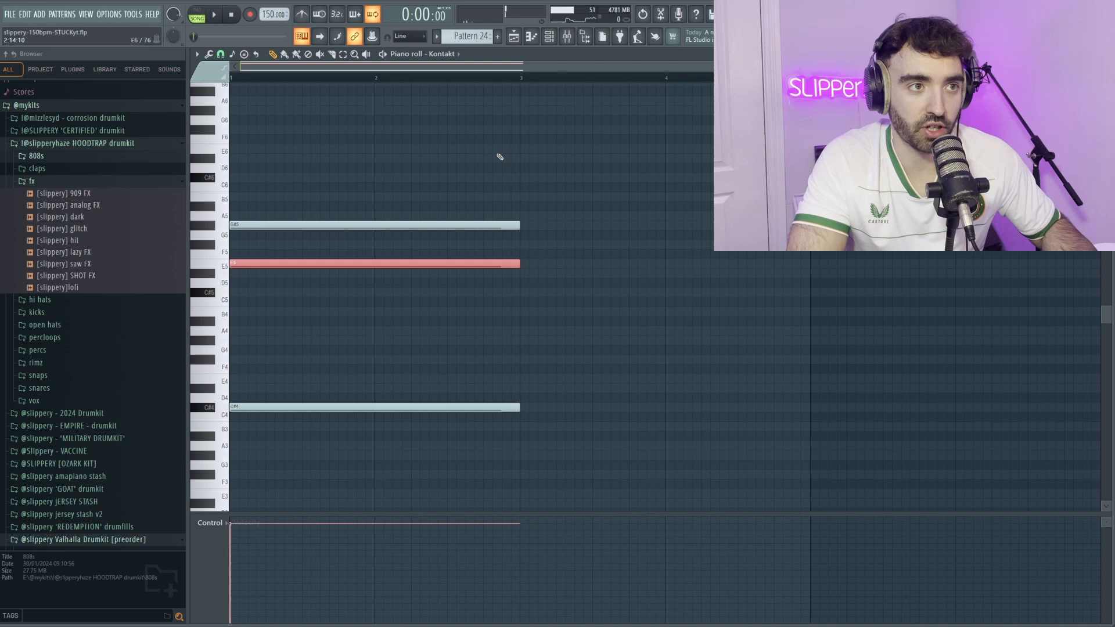
key(Down)
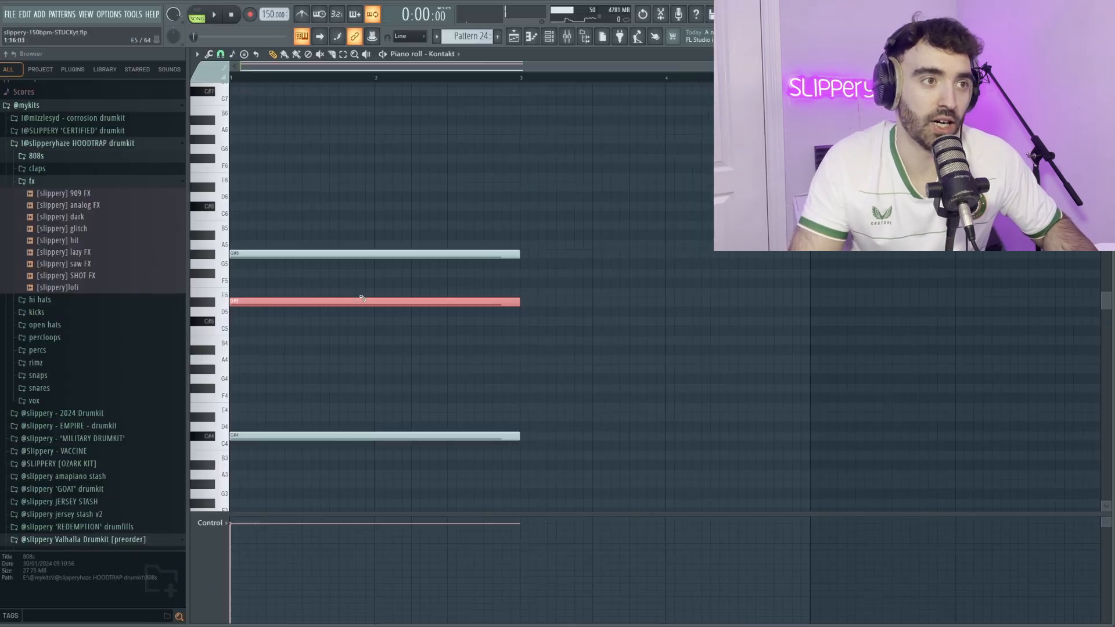
key(ctrl+Up)
key(space)
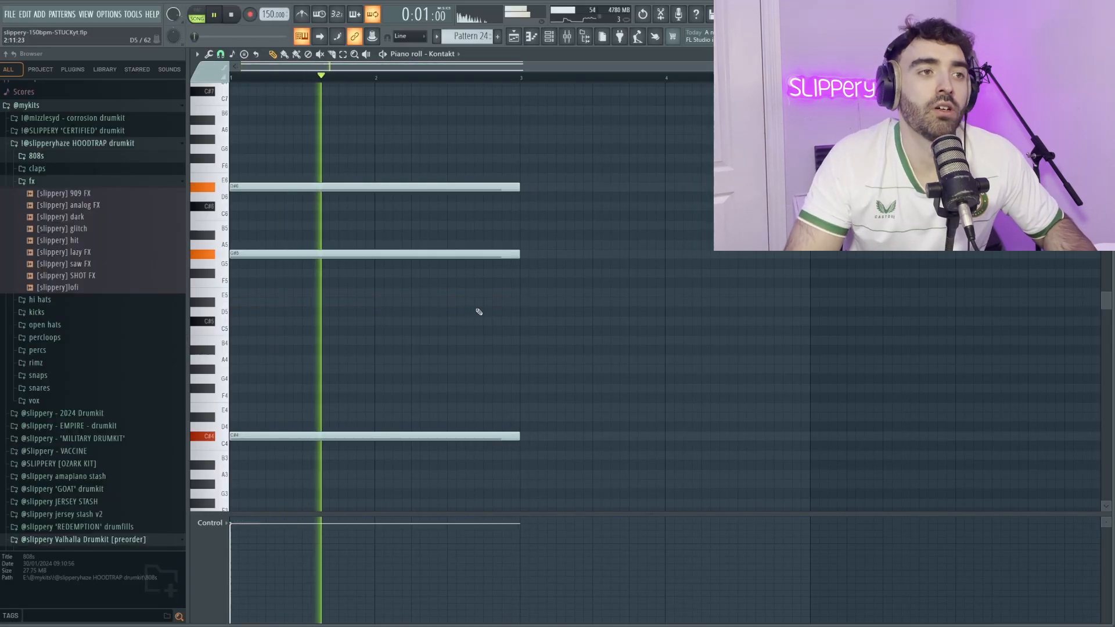
scroll(478, 311, down, 2)
scroll(527, 316, up, 1)
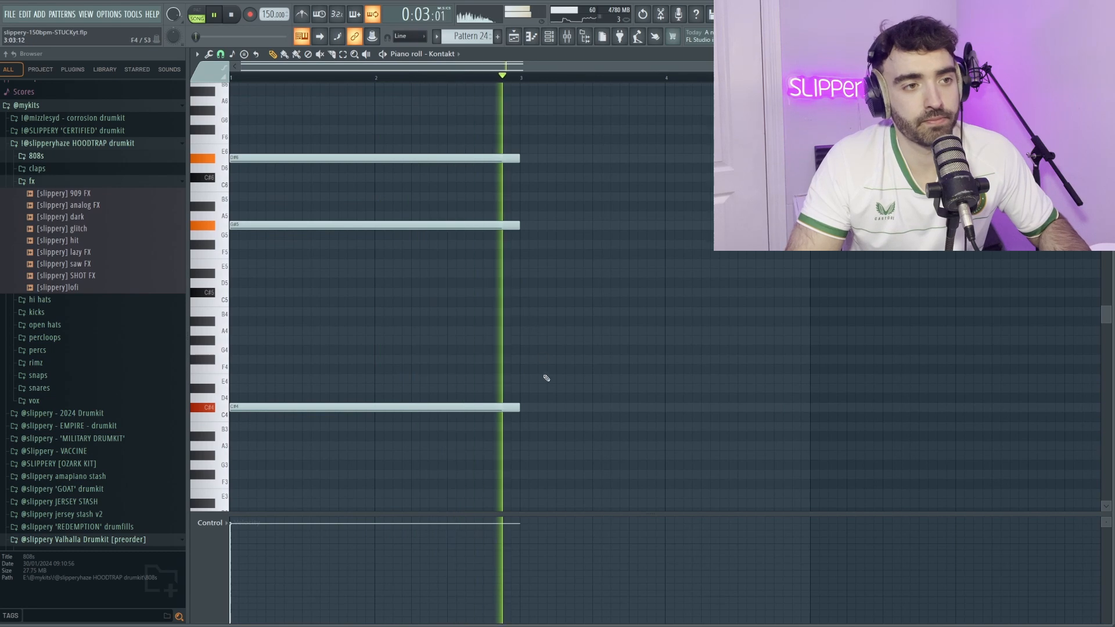
key(space)
Add a second two-bar chord of E4, G#4 and B4 at bar 3 and raise its upper two notes an octave.
click(521, 378)
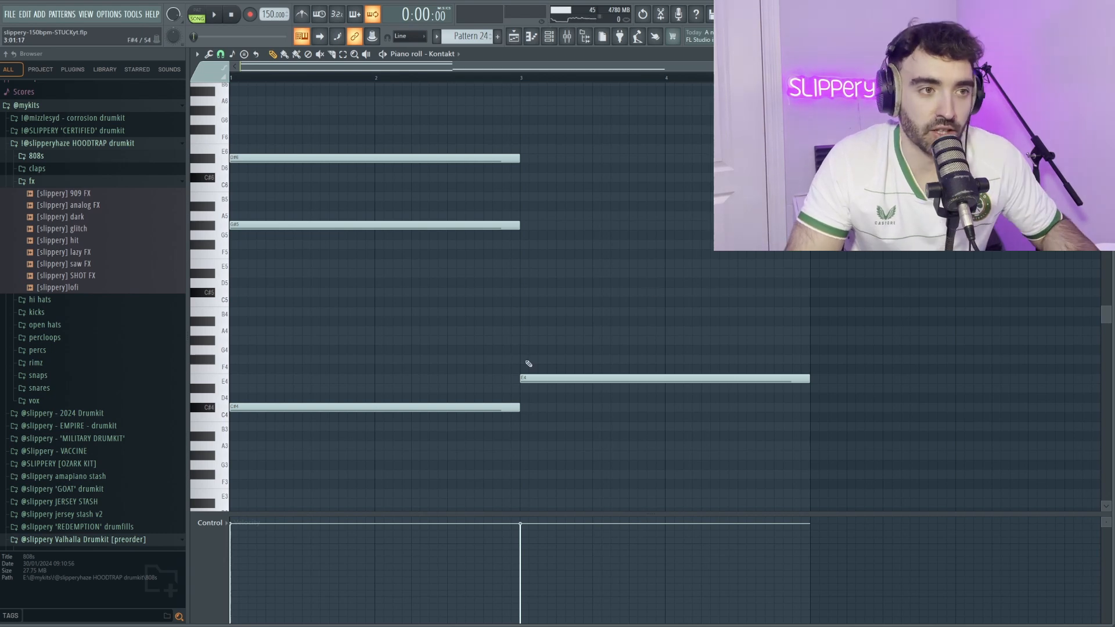
drag(527, 367, 522, 340)
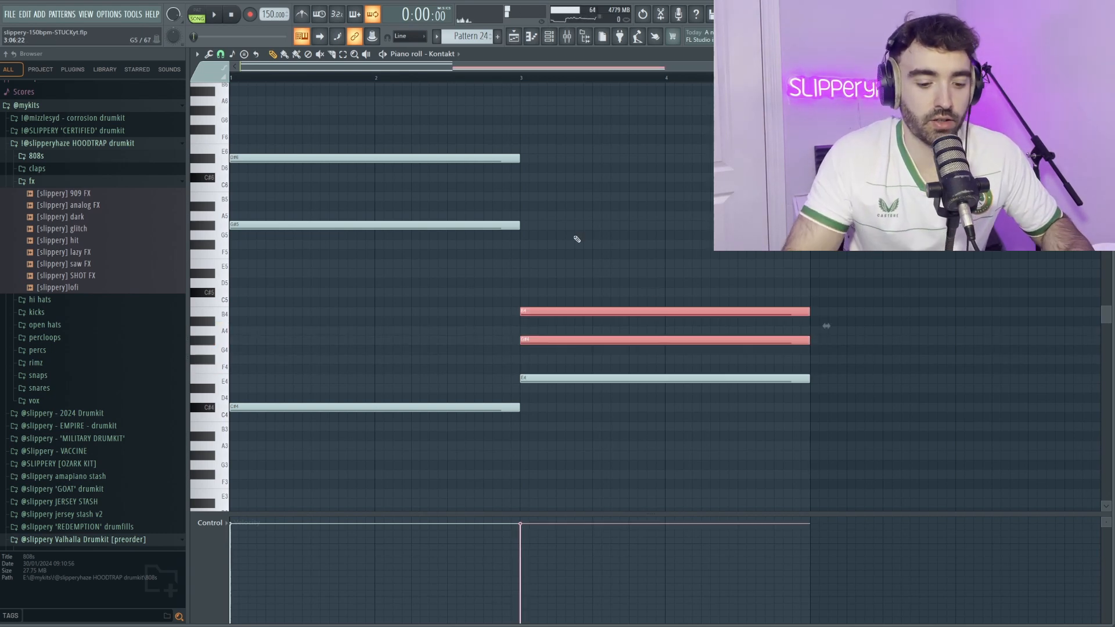
key(ctrl+Up)
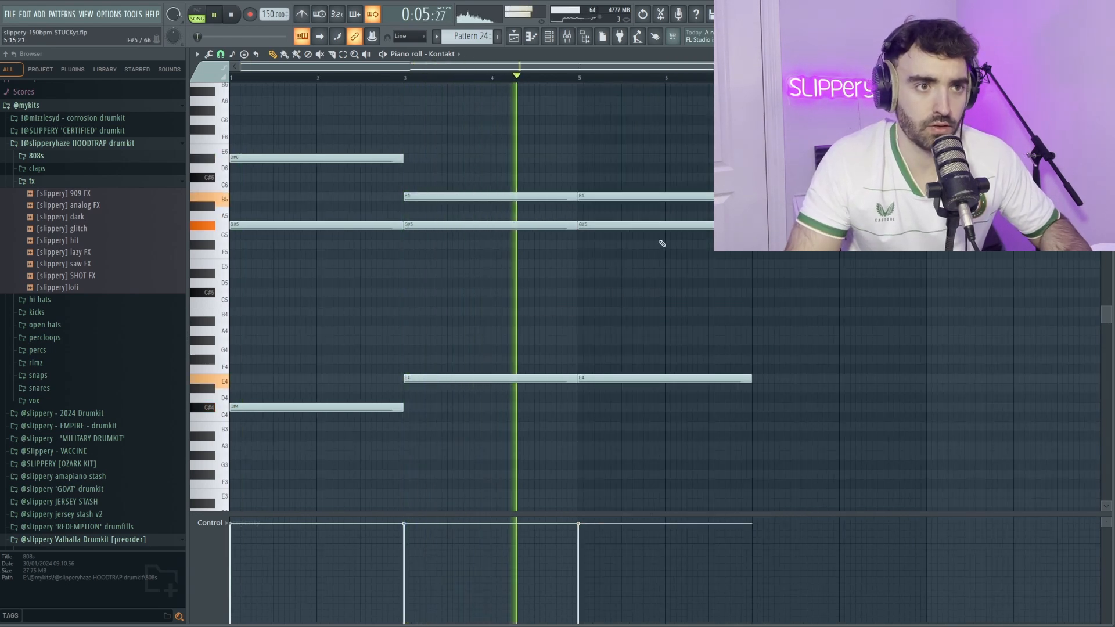
Move the bass note of the chord at bar 5 down to C#4.
click(646, 197)
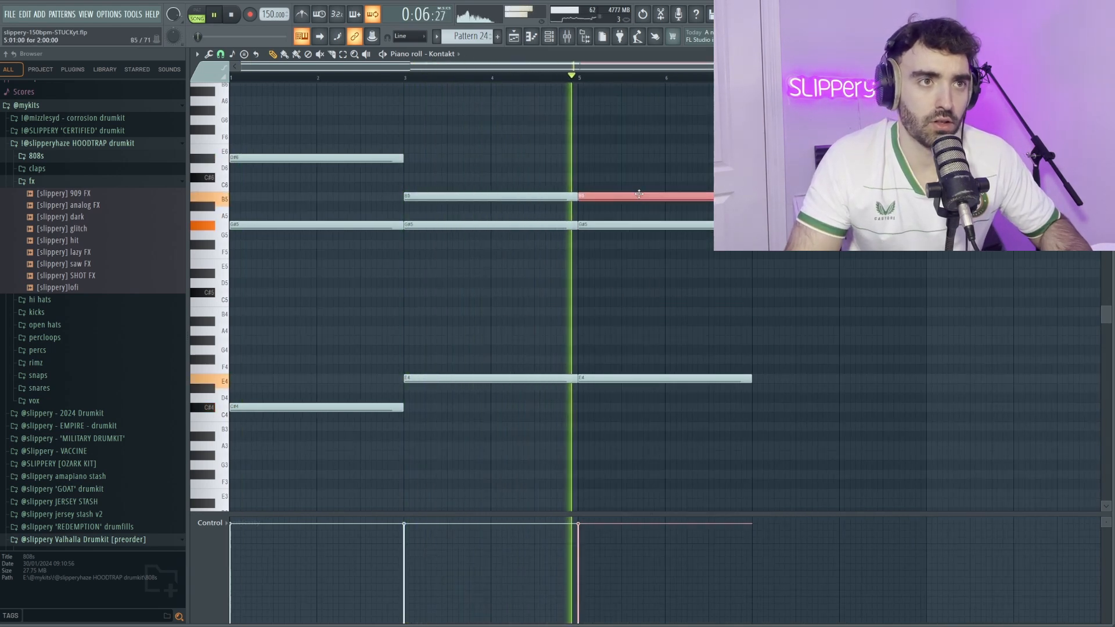
ctrl+click(704, 275)
key(space)
drag(672, 378, 671, 407)
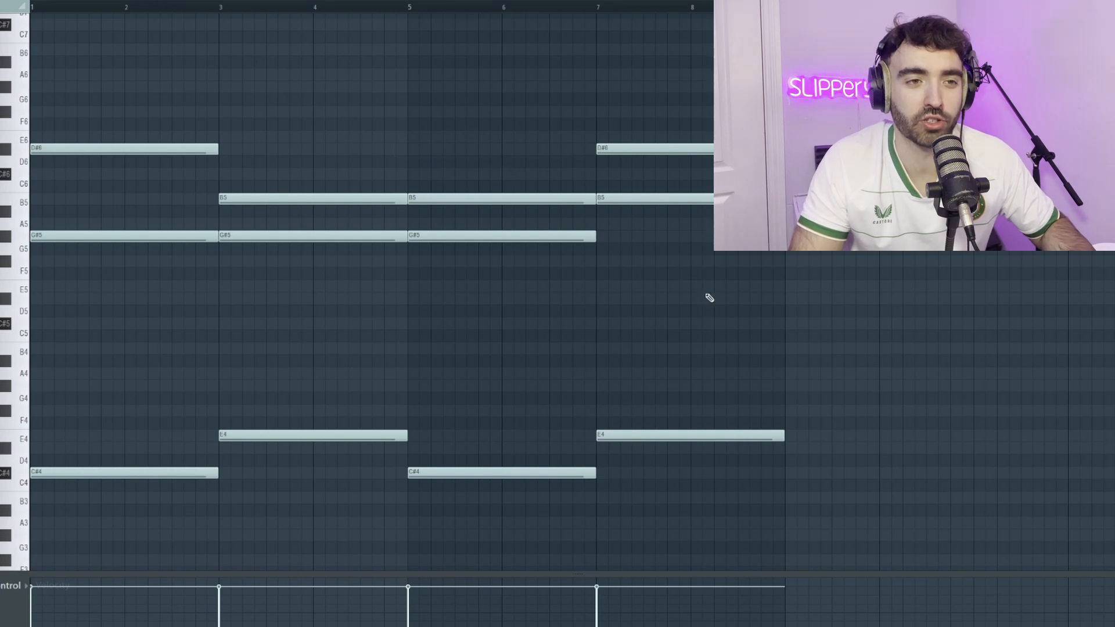
Play back the four-chord progression from the start through bar 8.
key(space)
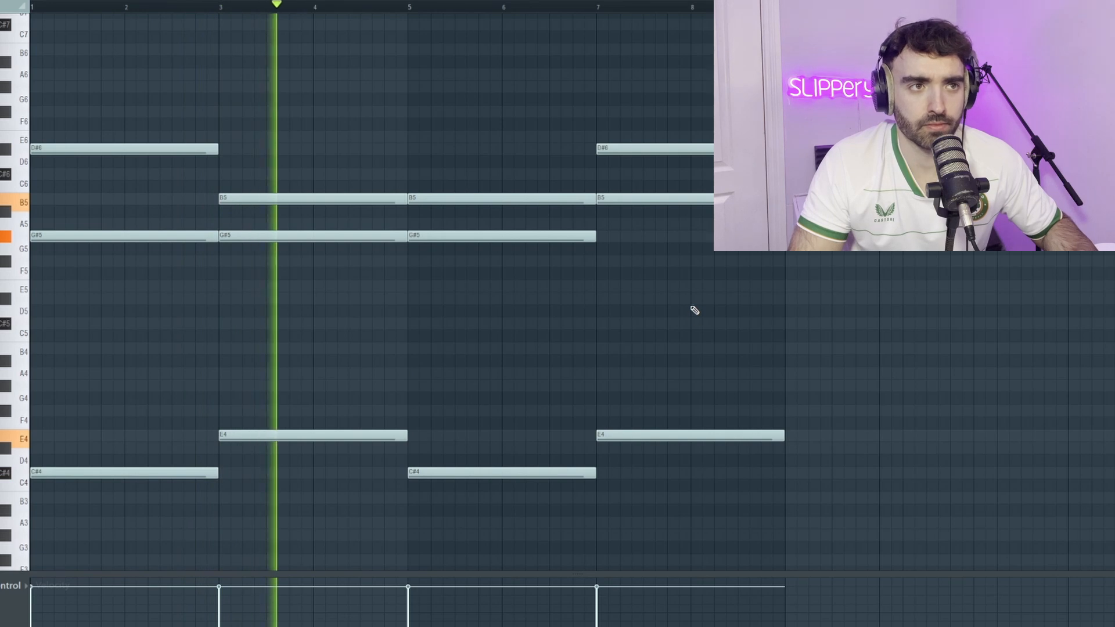
scroll(695, 309, up, 1)
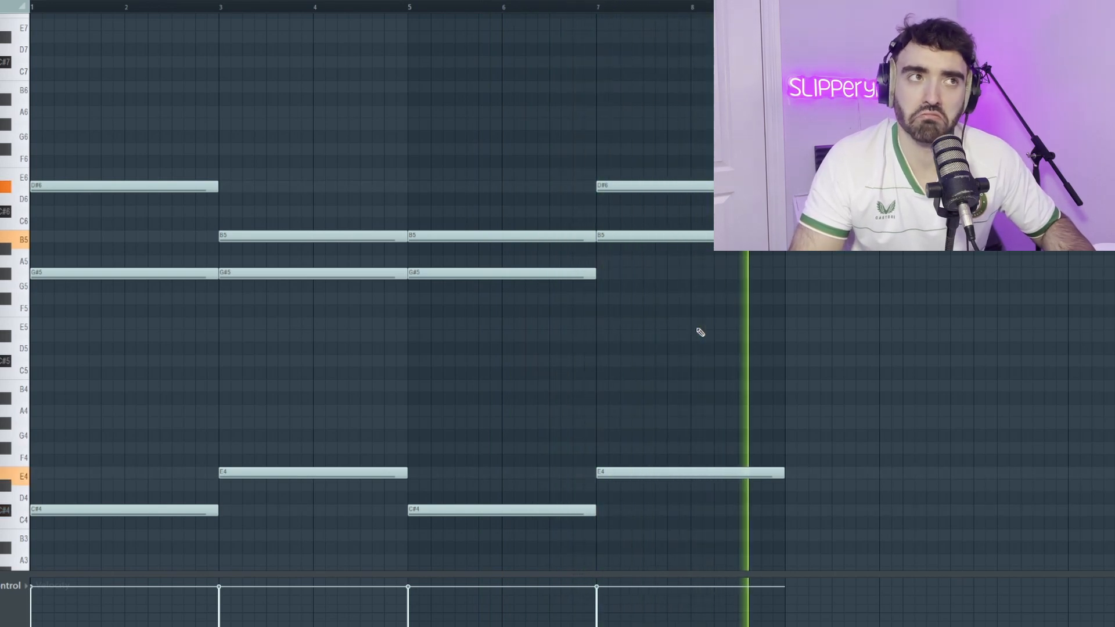
key(space)
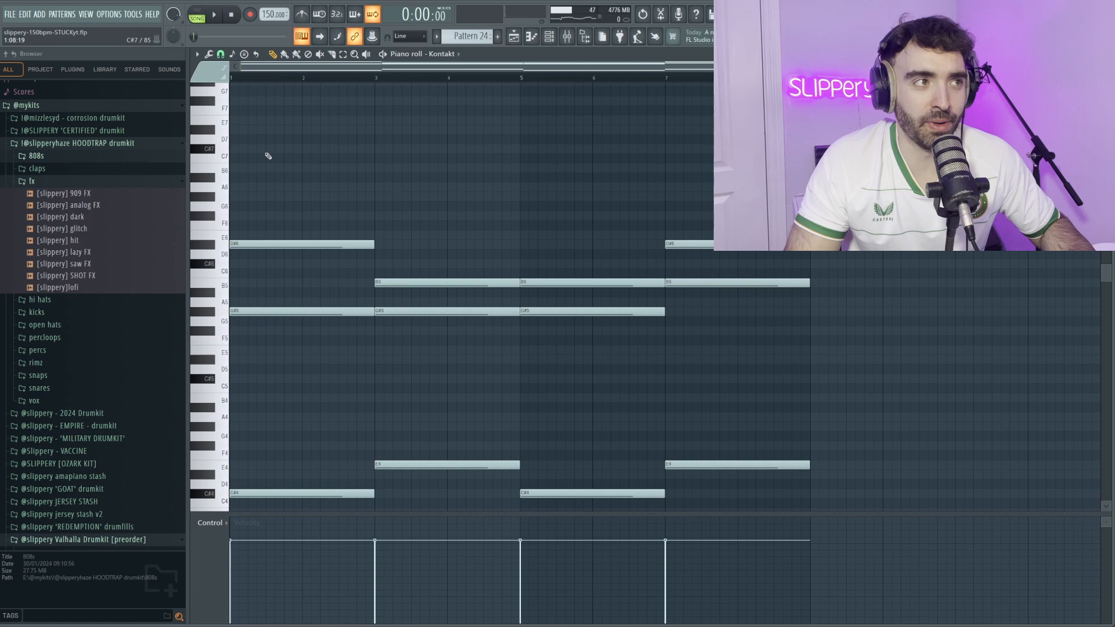
Place two-bar C#7 notes above the chords at bar 1 and bar 5.
click(251, 148)
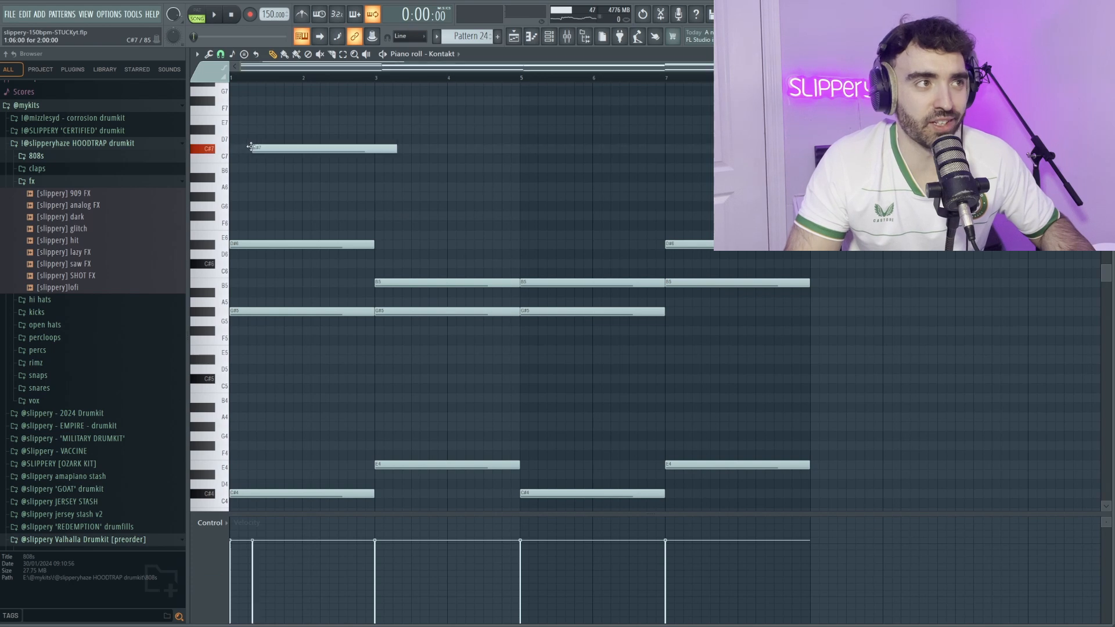
drag(392, 161, 274, 124)
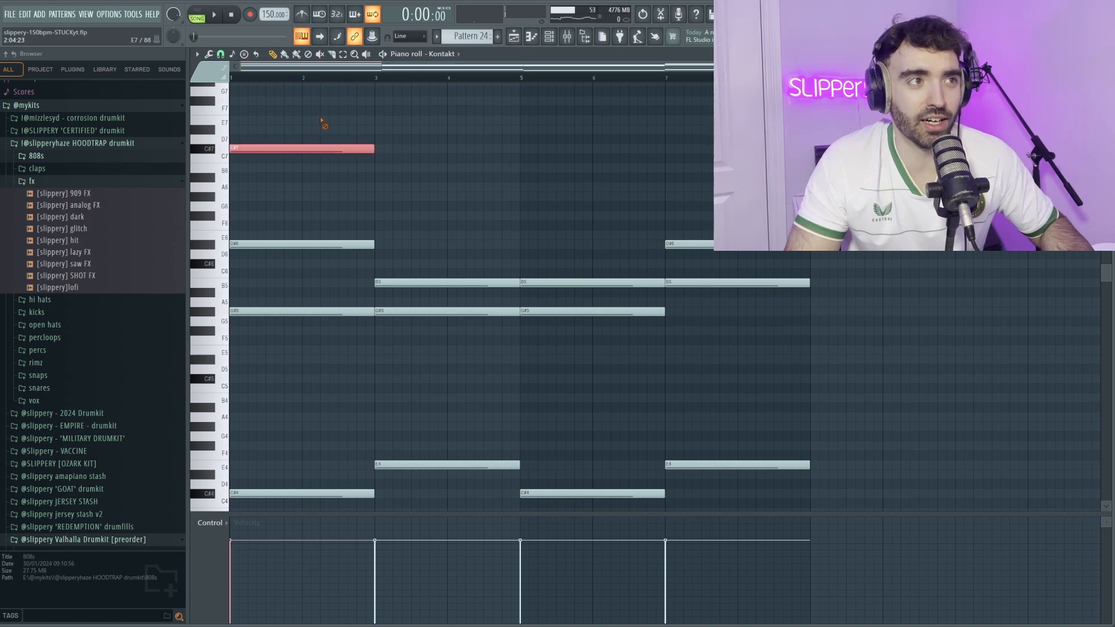
scroll(307, 148, down, 1)
key(space)
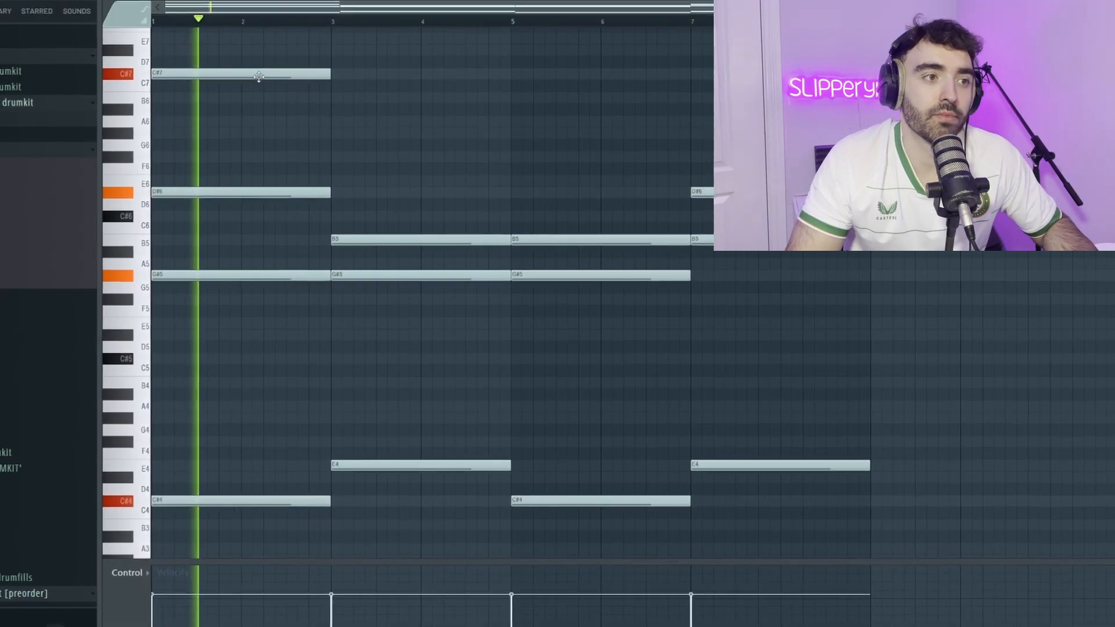
click(587, 111)
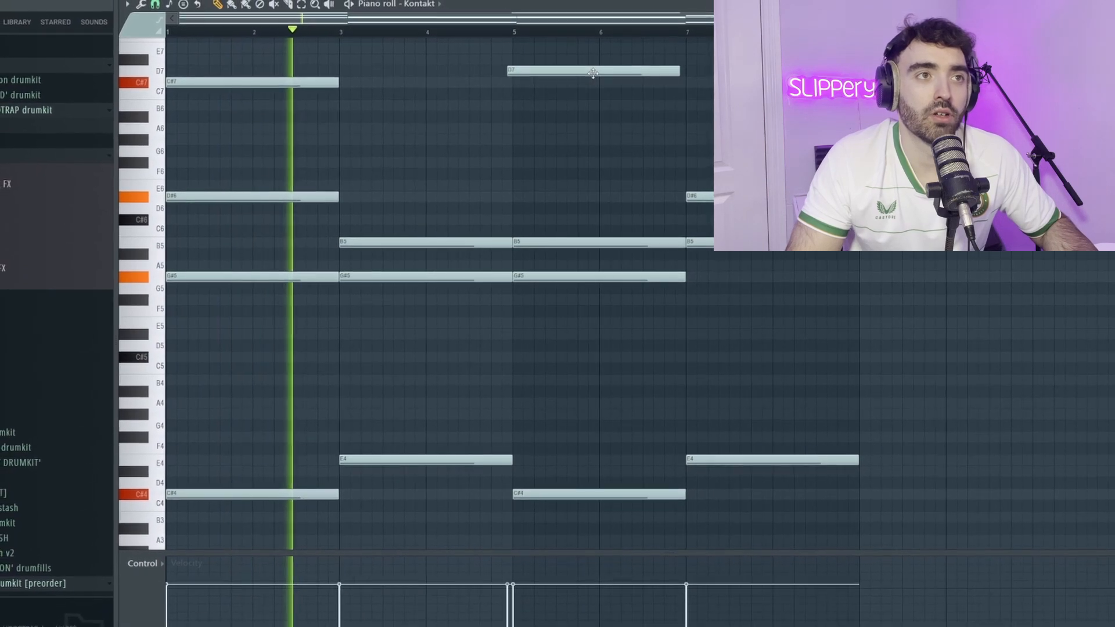
drag(593, 73, 593, 83)
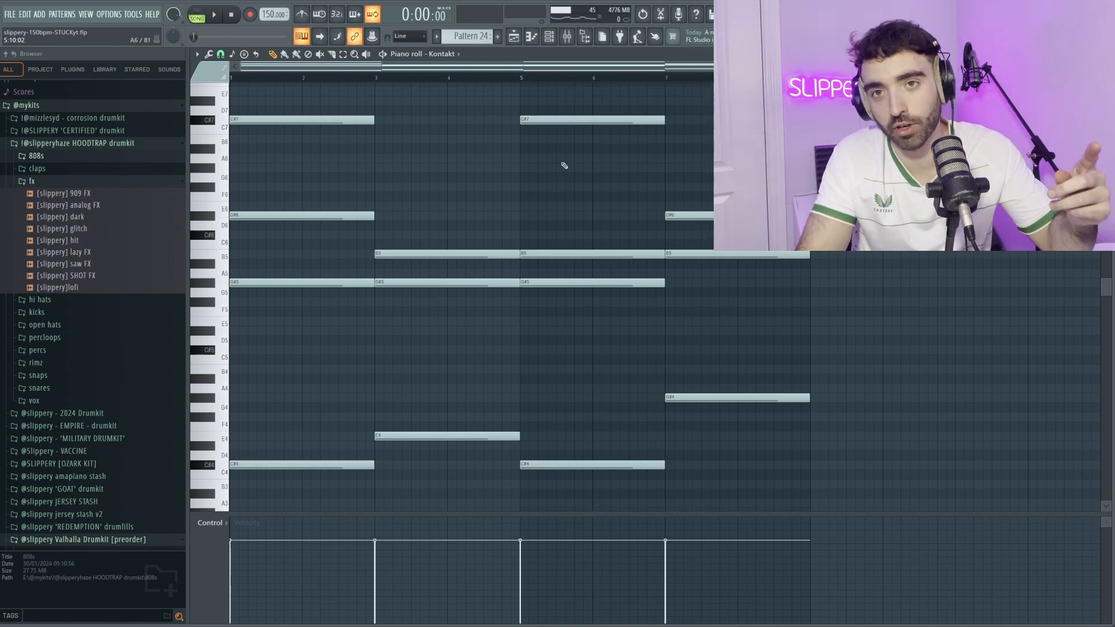
Paste the chord progression into the Kontakt #2 channel, delete its C#7 note at bar 5 and play it.
key(F6)
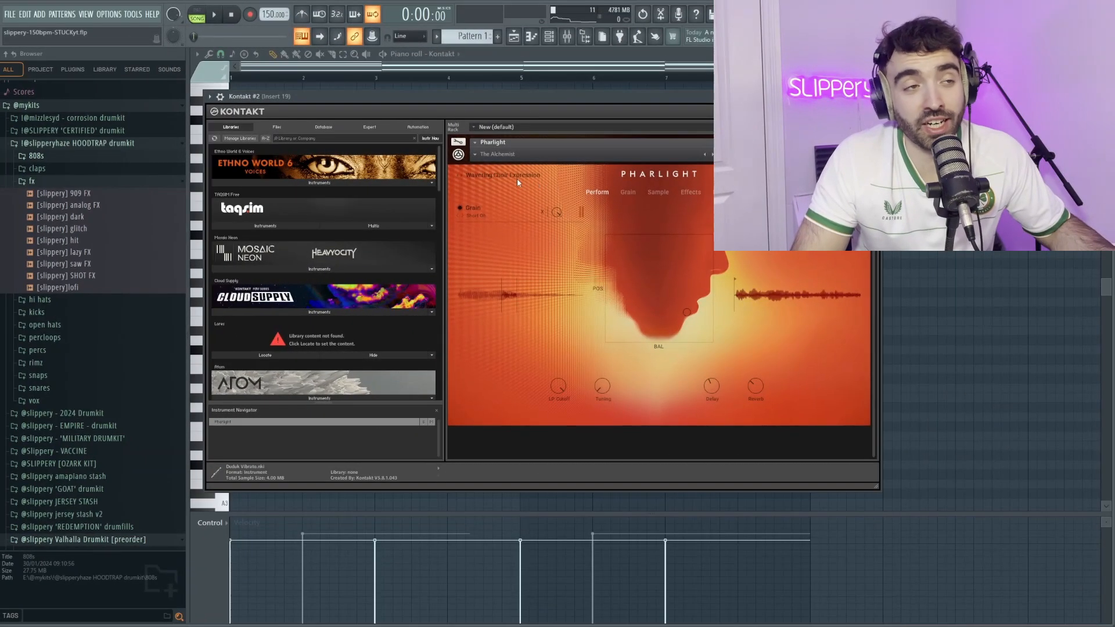
click(515, 178)
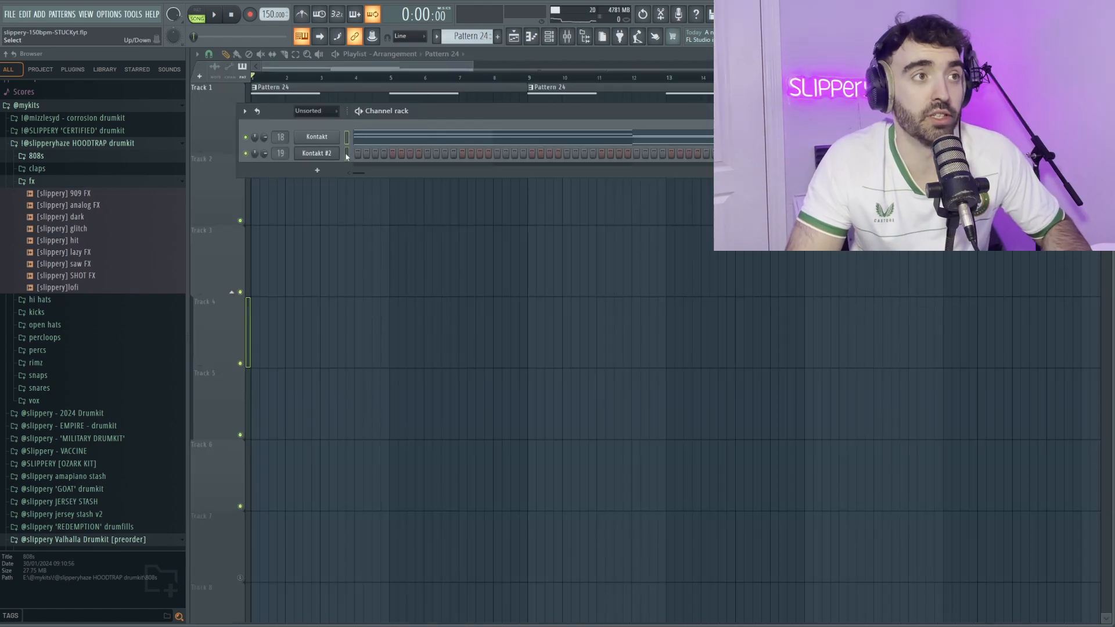
key(ctrl+v)
right_click(331, 153)
click(352, 155)
scroll(401, 181, up, 3)
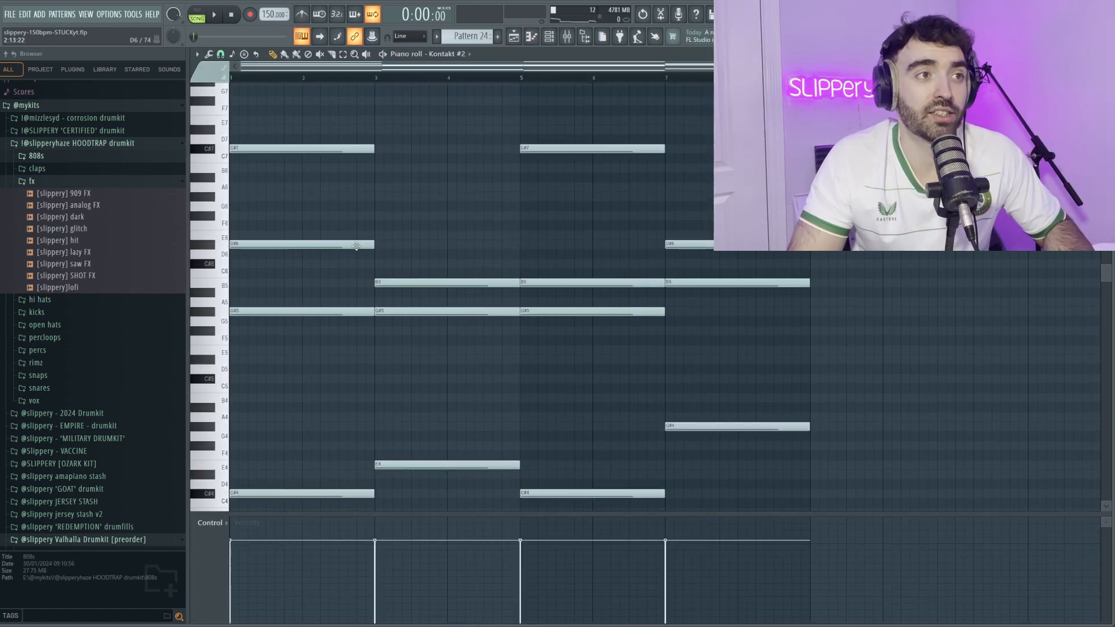
right_click(546, 149)
key(space)
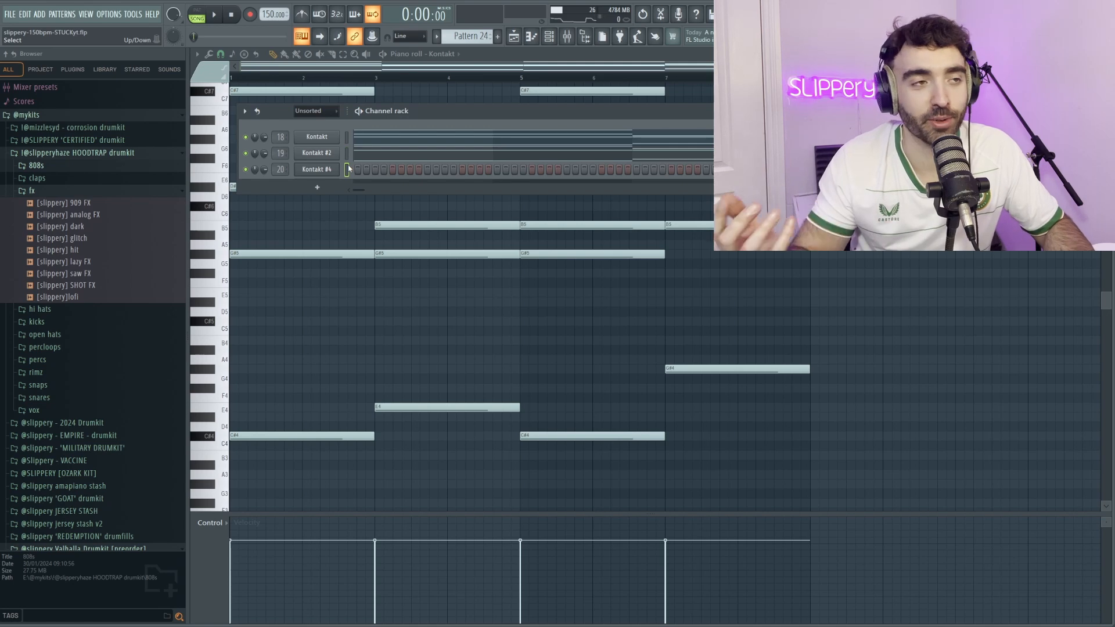
Put the chord progression into the Kontakt #4 channel and play the layered Kontakt channels.
right_click(348, 168)
click(398, 170)
key(space)
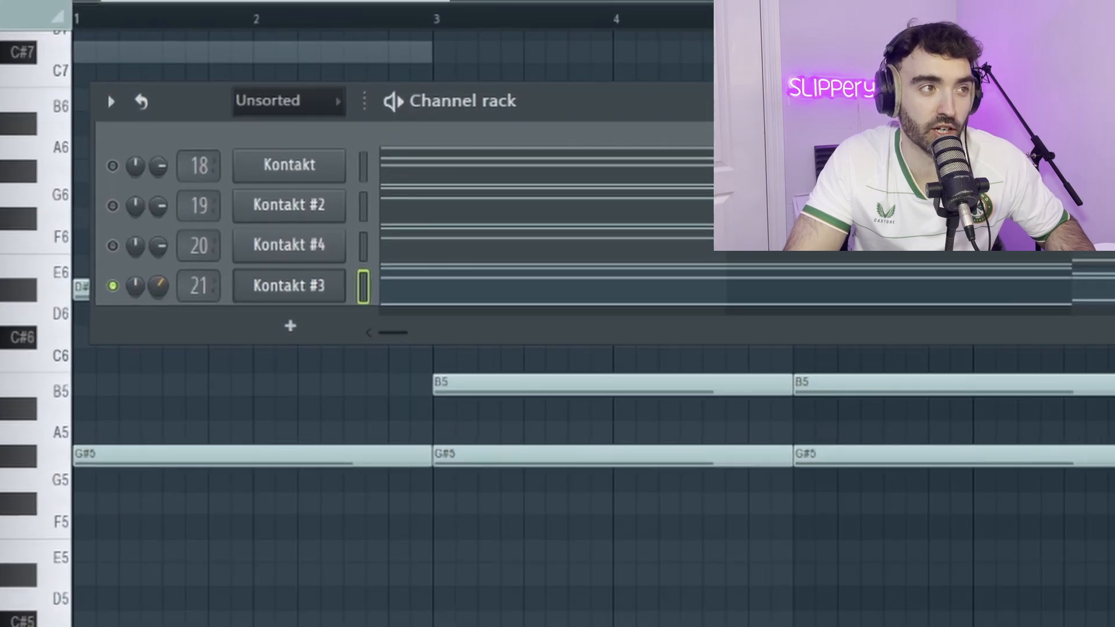
key(space)
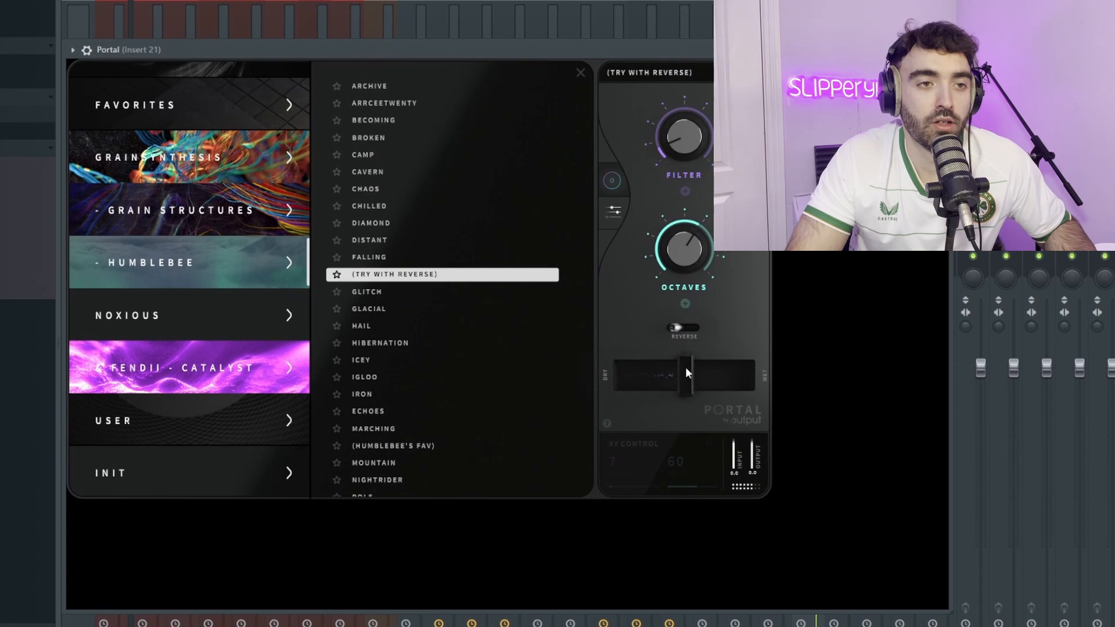
Resize the Portal window on mixer insert 21 and set its dry/wet mix to about 42 percent.
mouse_move(686, 373)
mouse_down()
mouse_move(756, 381)
mouse_move(690, 383)
mouse_up()
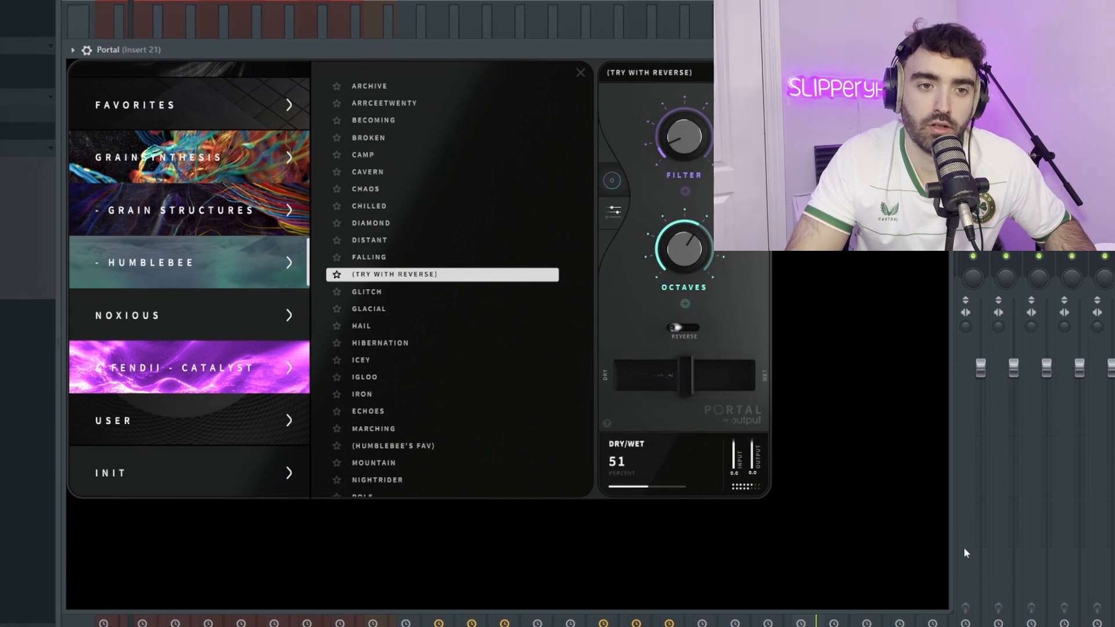
drag(935, 605, 908, 587)
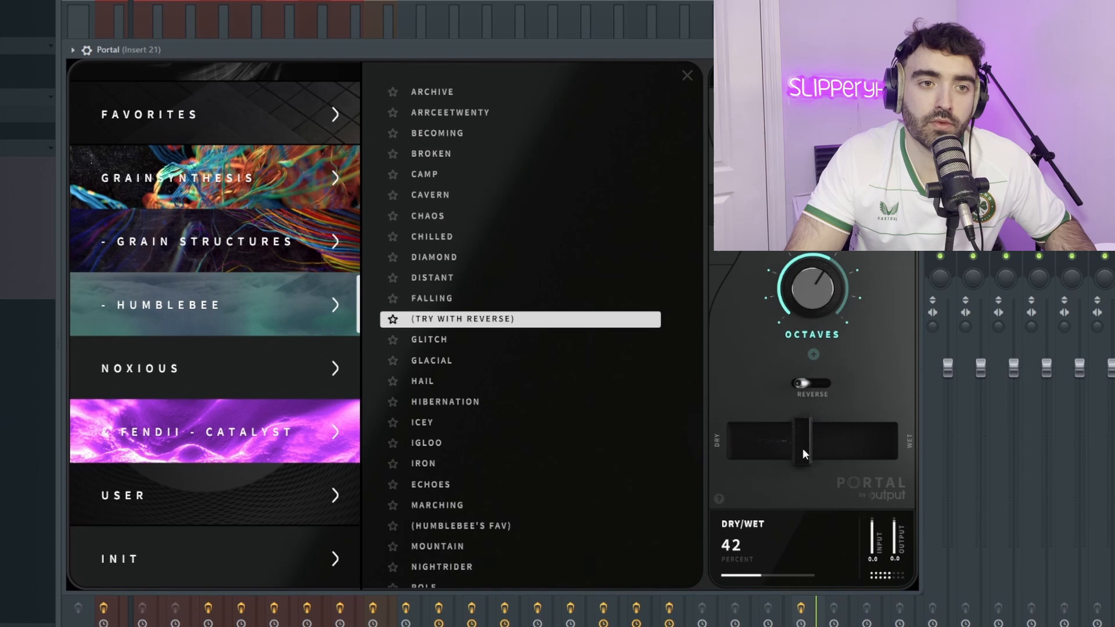
drag(794, 439, 799, 440)
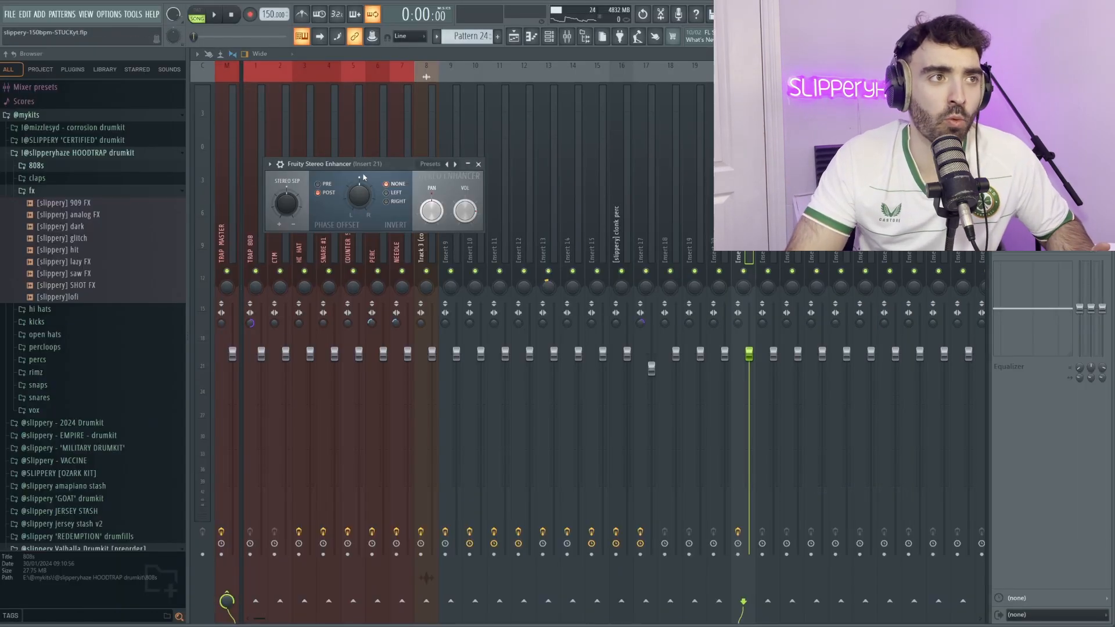
Load HalfTime-64bit as an effect alongside the Fruity Stereo Enhancer on insert 21 and play the result.
drag(374, 169, 376, 167)
key(space)
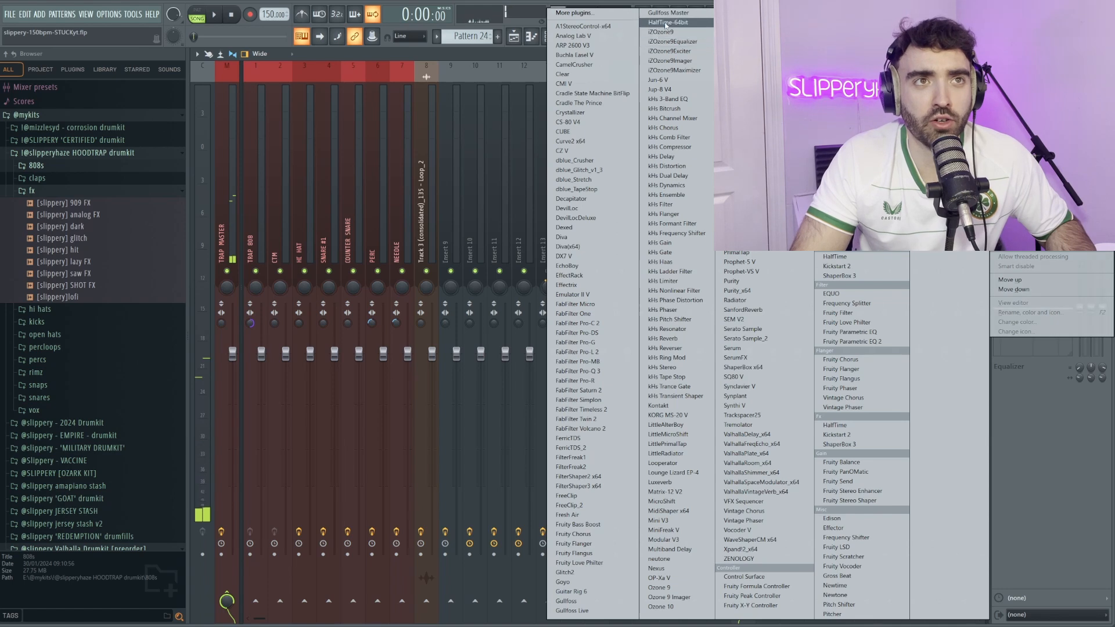
click(666, 23)
key(space)
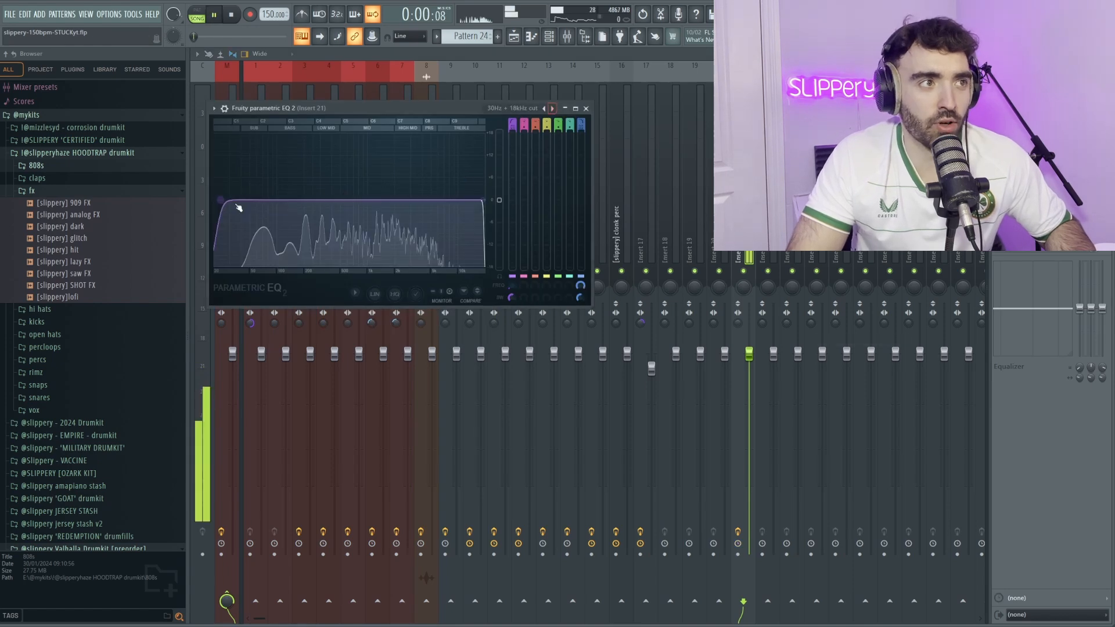
Raise the low-cut frequency in Fruity Parametric EQ 2 on insert 21 to remove more low end.
drag(231, 201, 302, 200)
drag(267, 270, 274, 271)
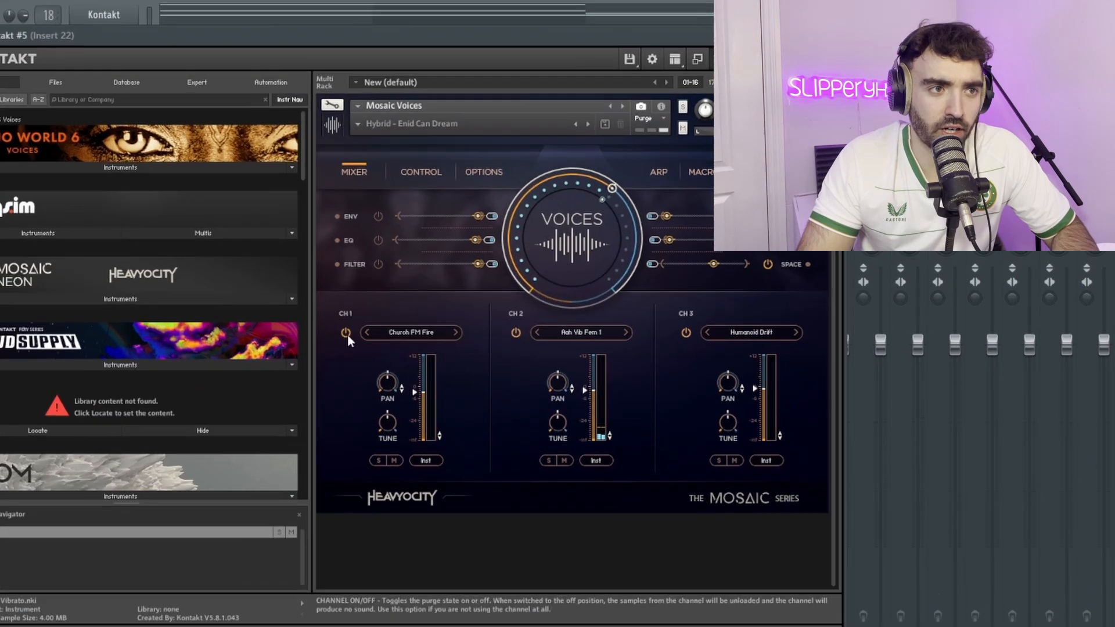
Switch off channels 1 and 3 (Church FM Fire and Humanoid Drift) in Mosaic Voices and play the Kontakt #5 part.
click(472, 347)
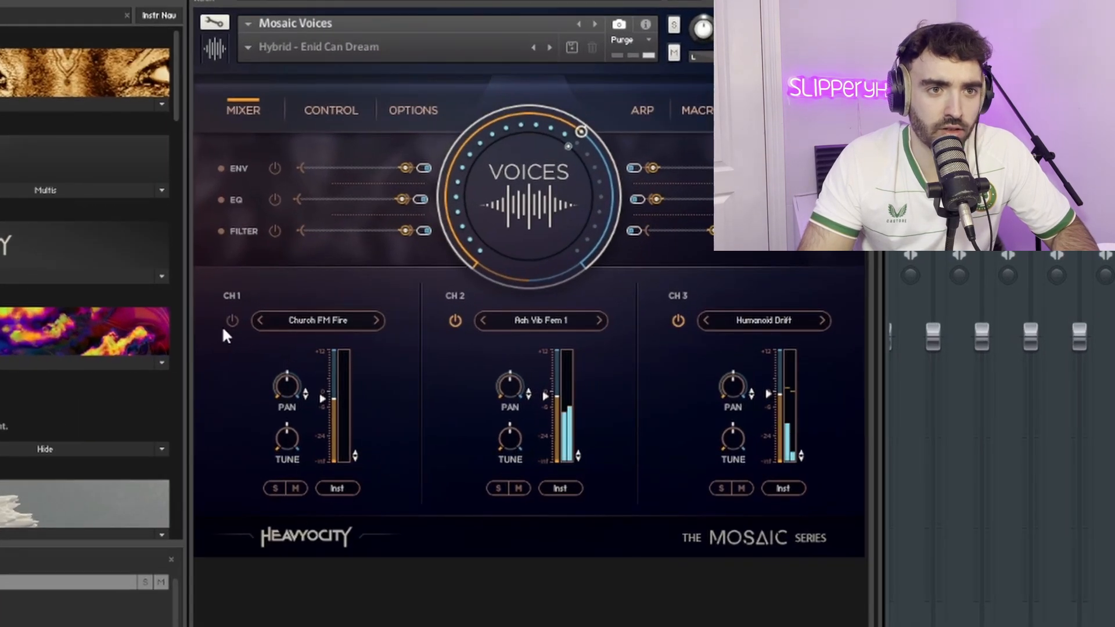
click(678, 319)
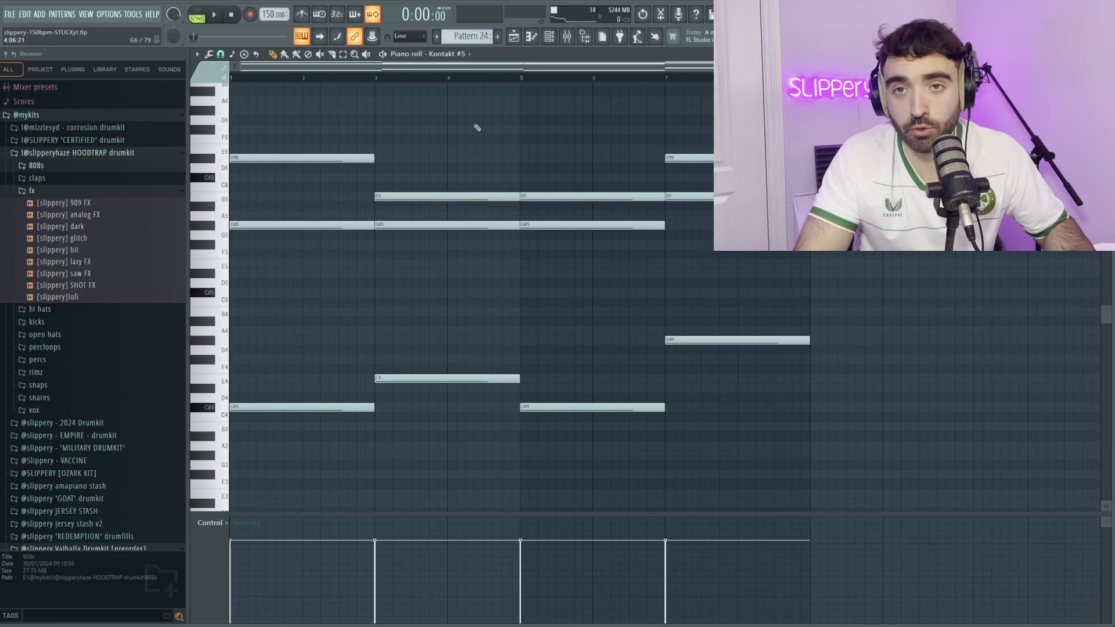
key(space)
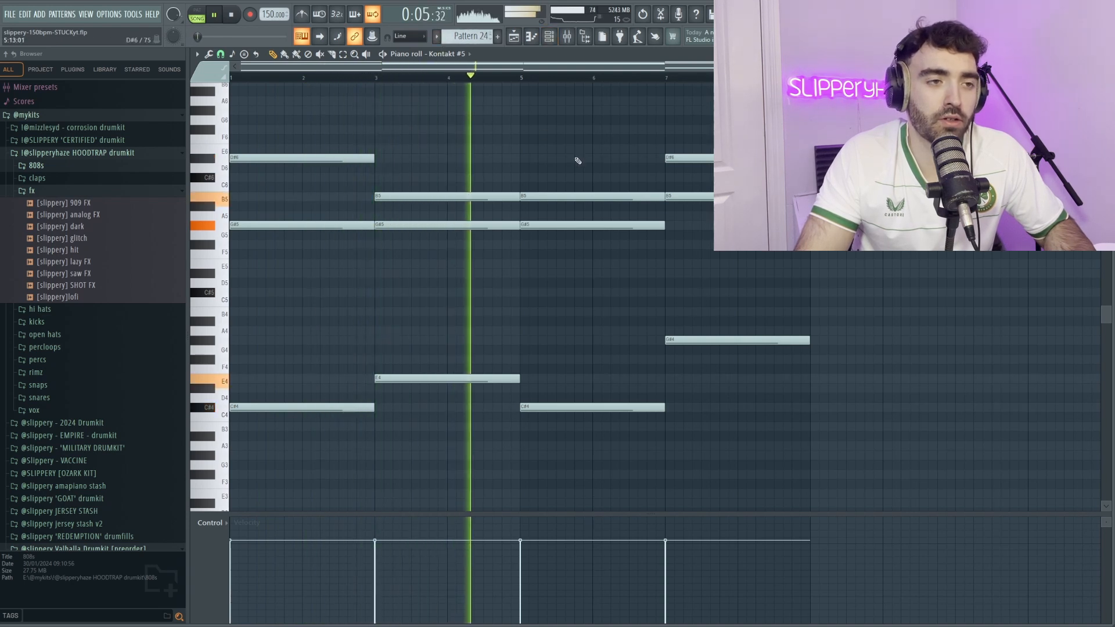
Select the first chord's notes in the Kontakt #5 piano roll to examine the progression's voicing, ending with the selection cleared.
scroll(580, 166, up, 2)
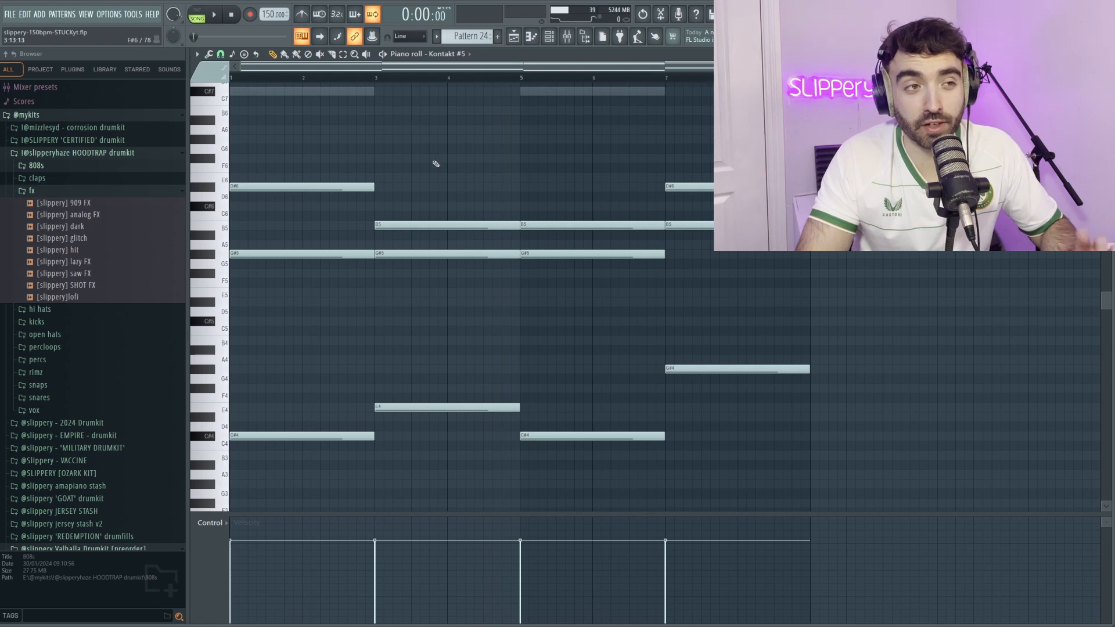
drag(379, 448, 348, 174)
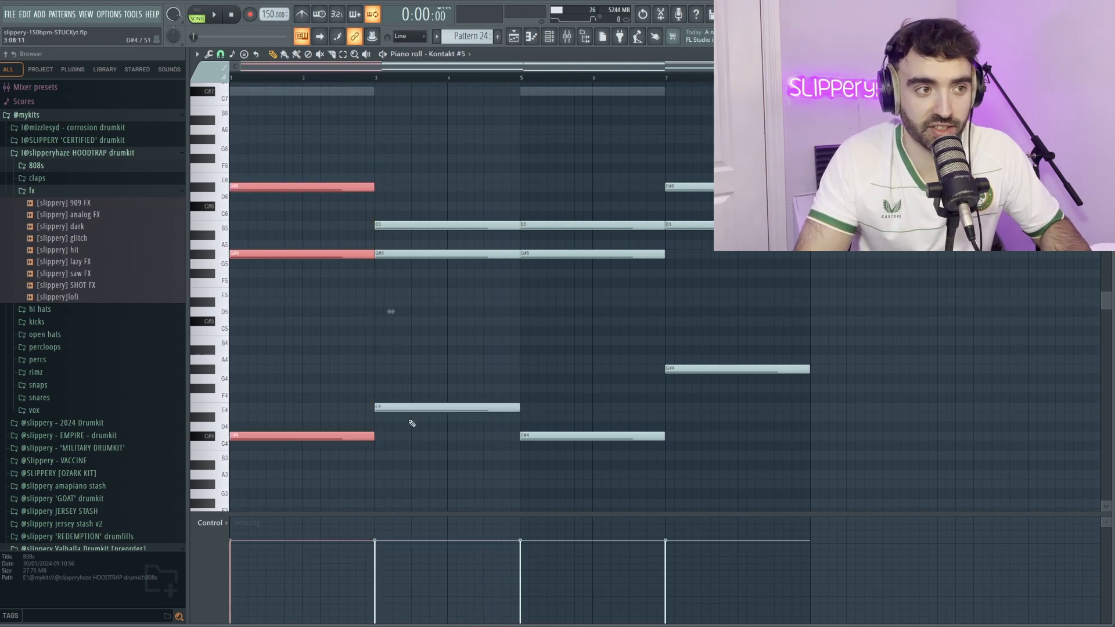
drag(407, 440, 327, 115)
ctrl+click(443, 162)
click(206, 303)
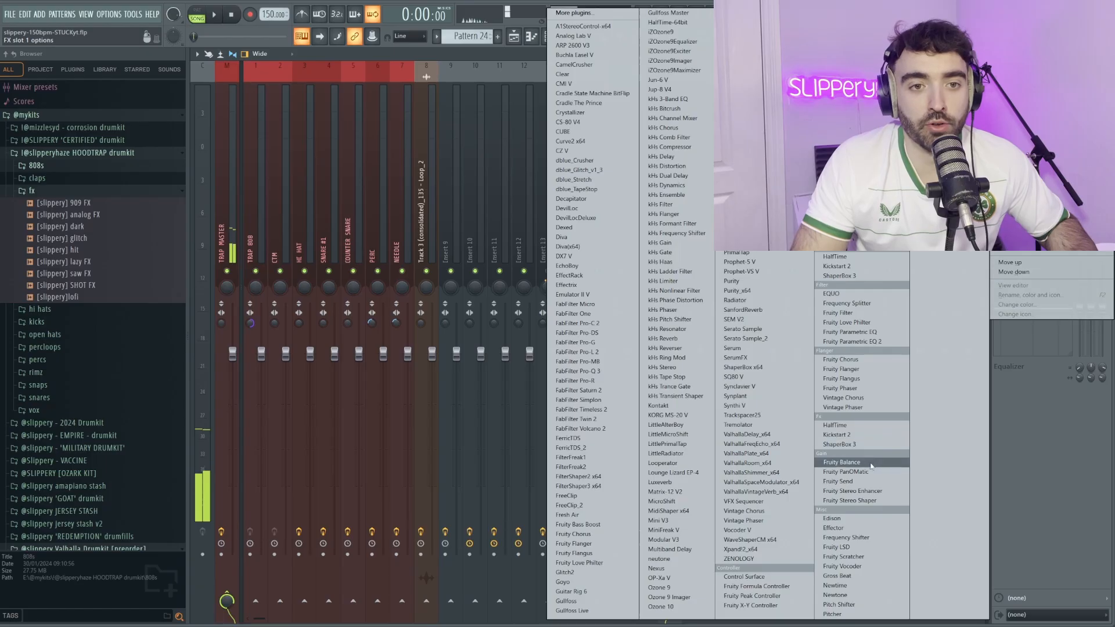
Build an effect chain on insert 18 with Fruity Balance, Crystallizer and Fruity Reeverb 2, with the reverb's low cut at 260 Hz.
click(859, 464)
drag(350, 174, 349, 173)
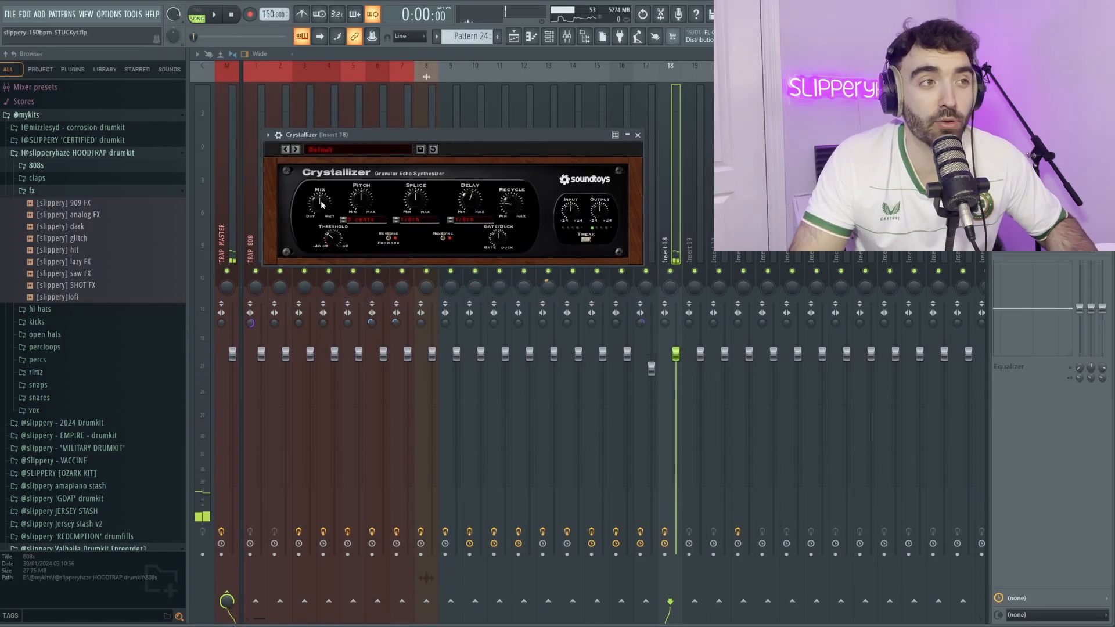
key(space)
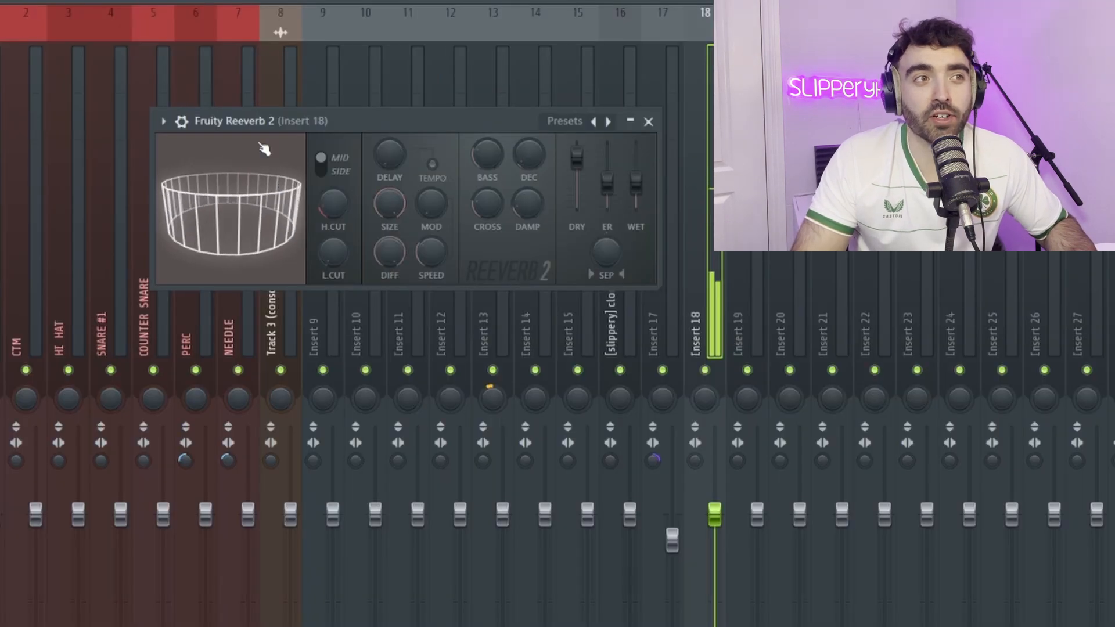
drag(265, 121, 219, 156)
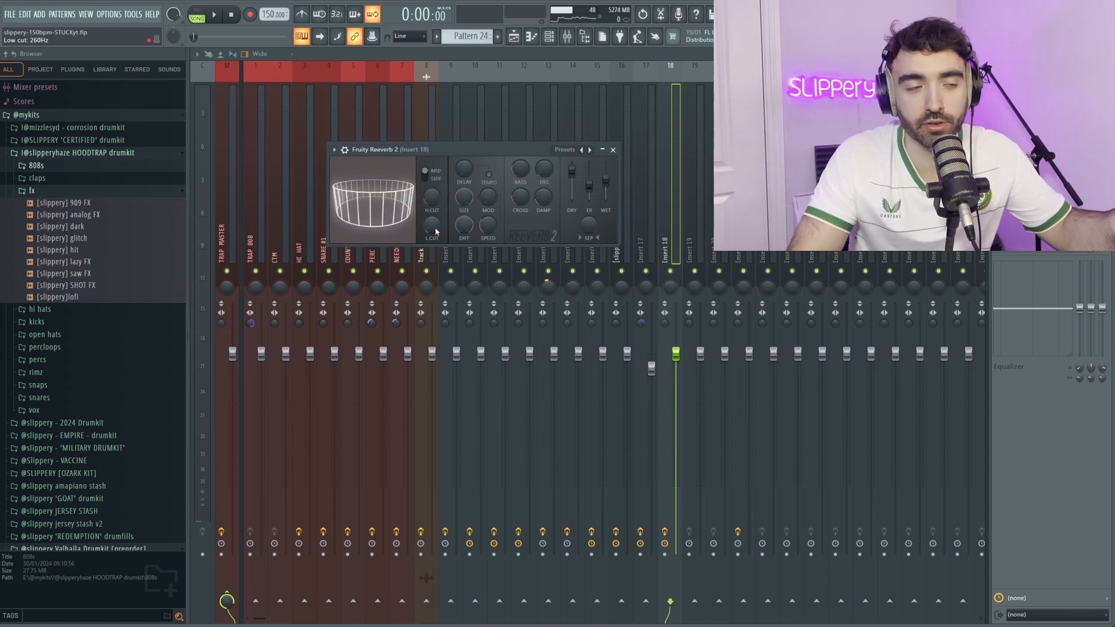
Switch on the Kontakt #2 channel alongside Kontakt and play its chord part.
key(F6)
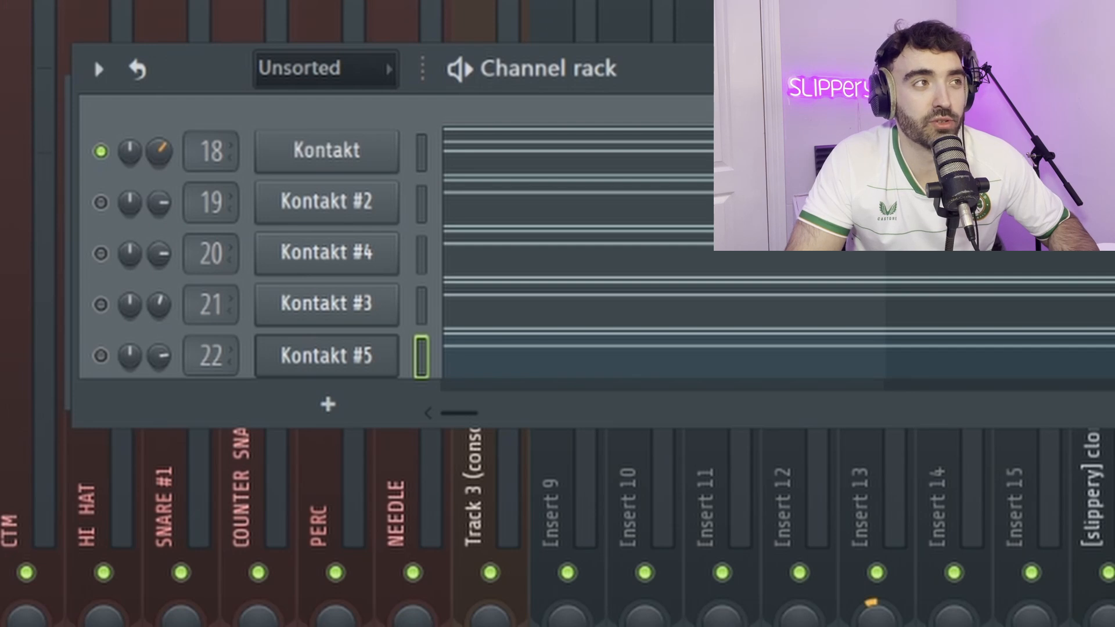
key(space)
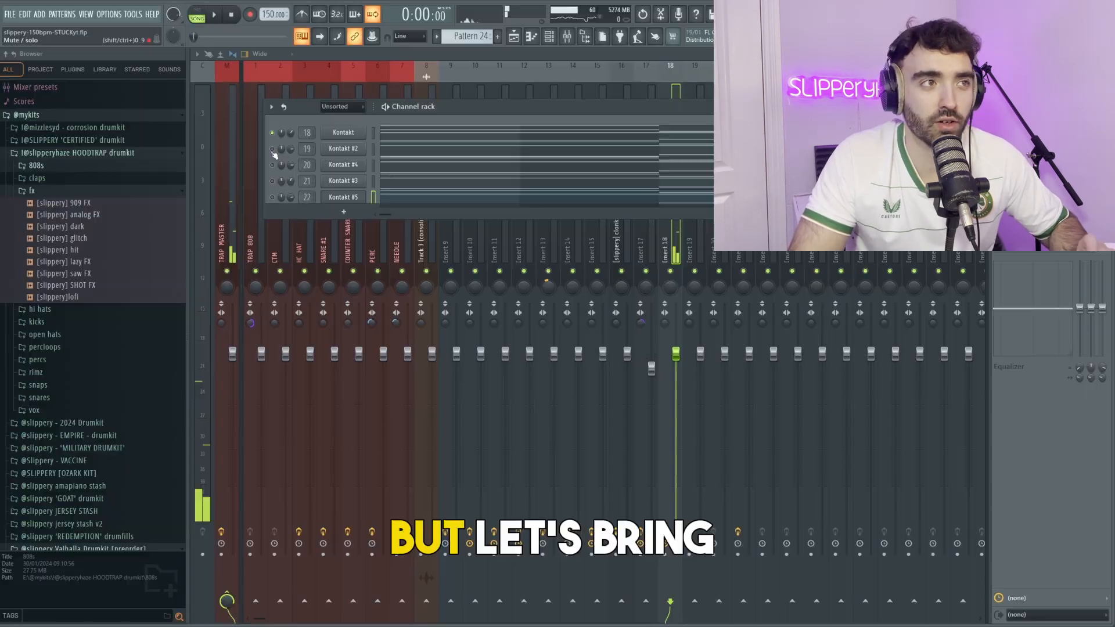
click(393, 152)
key(space)
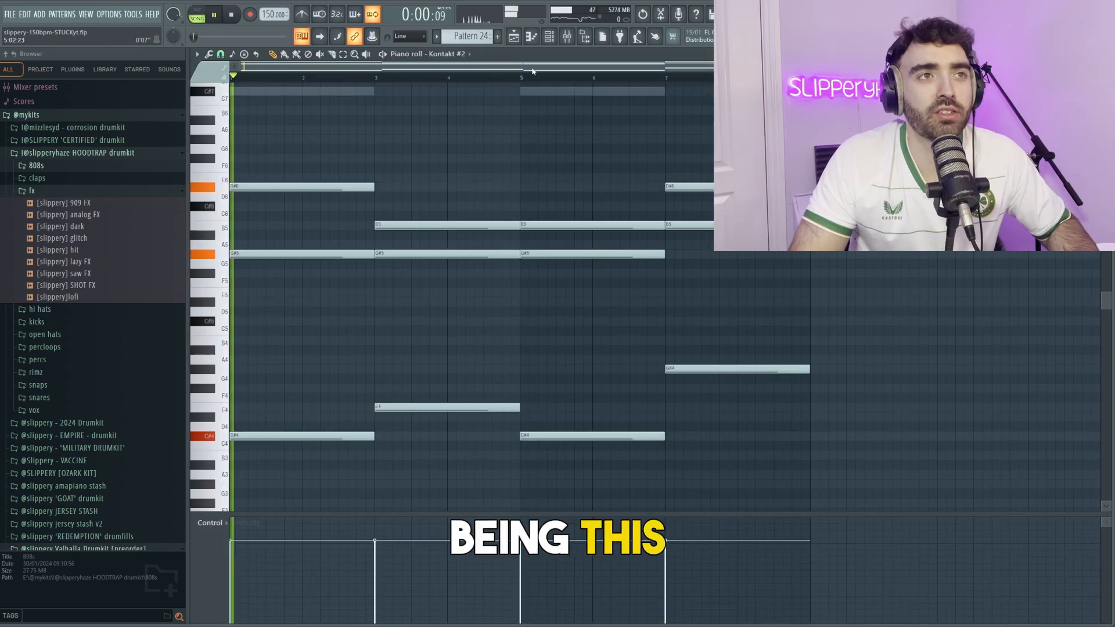
Load Fruity Stereo Shaper on insert 19 and raise the low-cut frequency in its Fruity Parametric EQ 2 slightly.
click(549, 42)
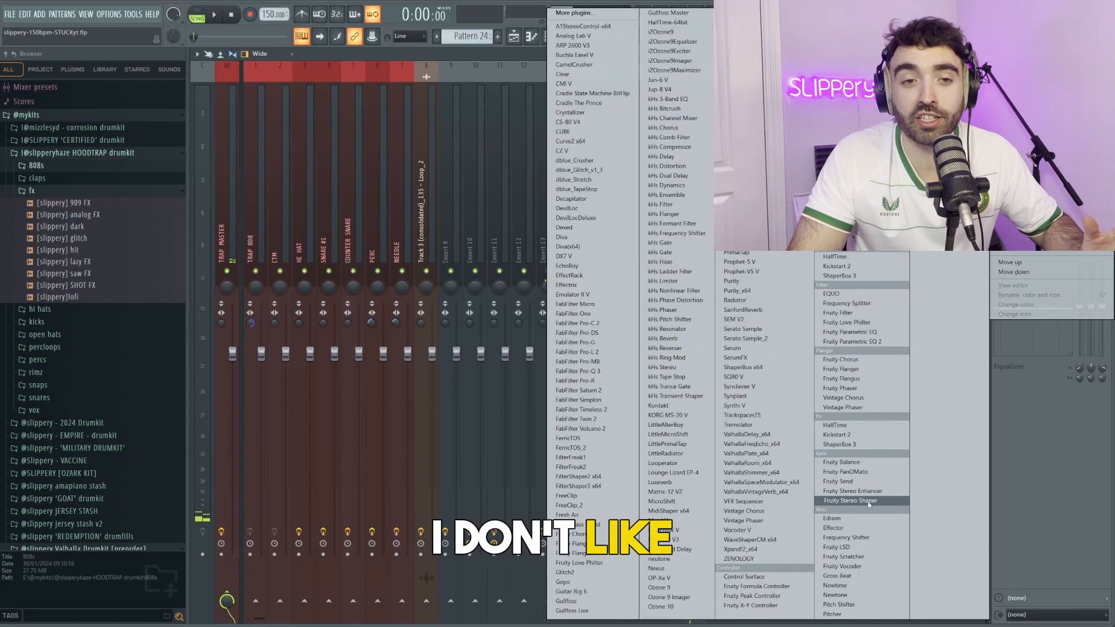
click(868, 502)
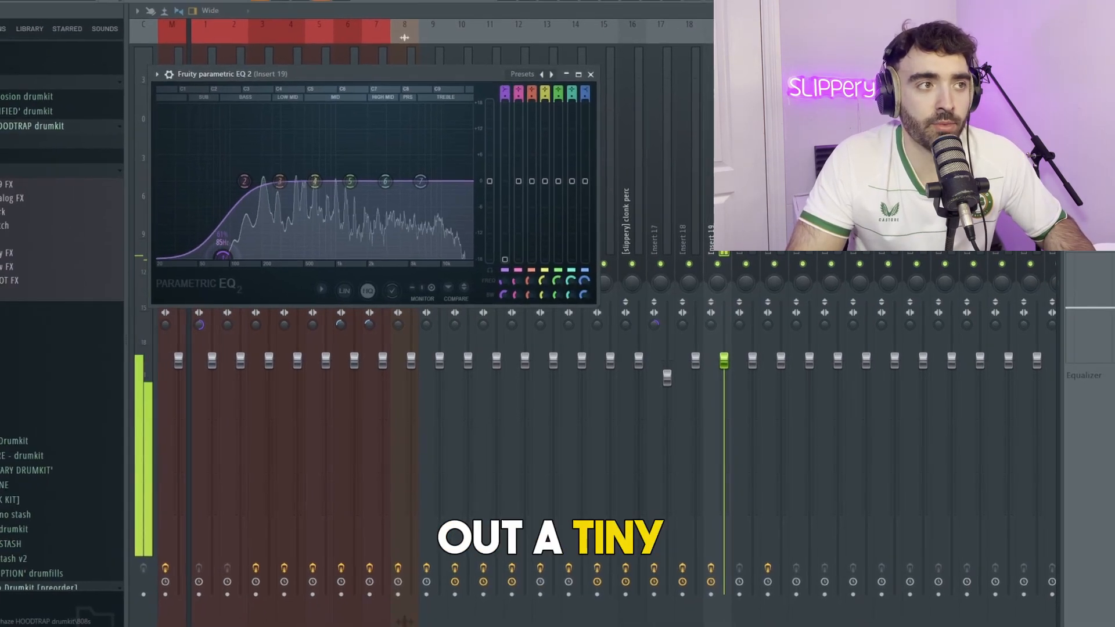
drag(223, 256, 230, 256)
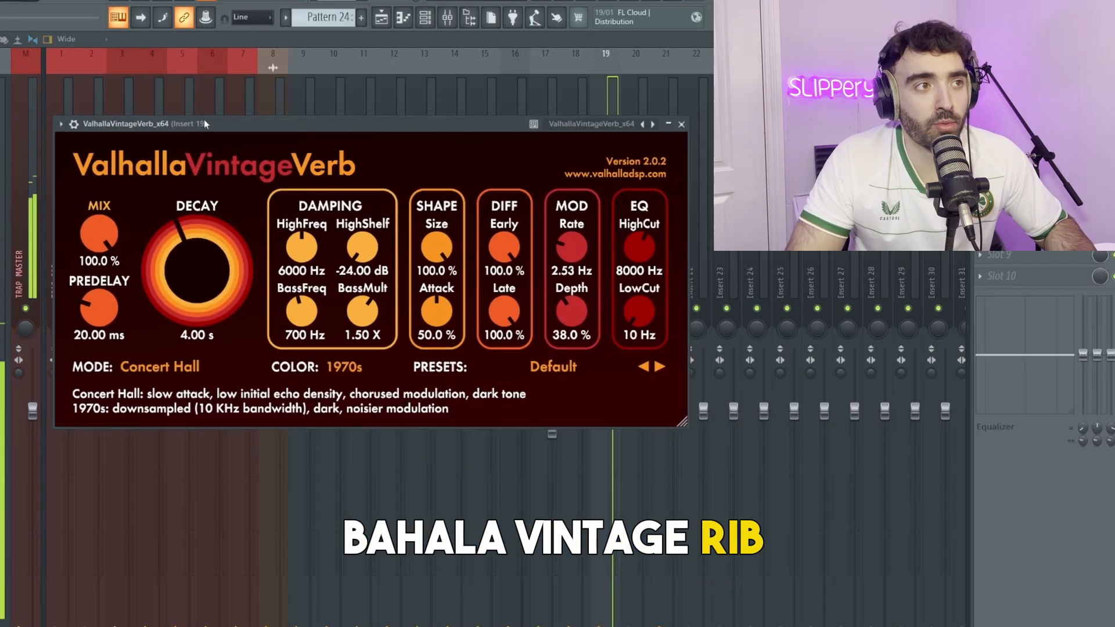
Set ValhallaVintageVerb on insert 19 to a decay of about 1.24 s, Bright Hall mode and NOW color.
drag(206, 223, 171, 333)
click(175, 368)
click(195, 403)
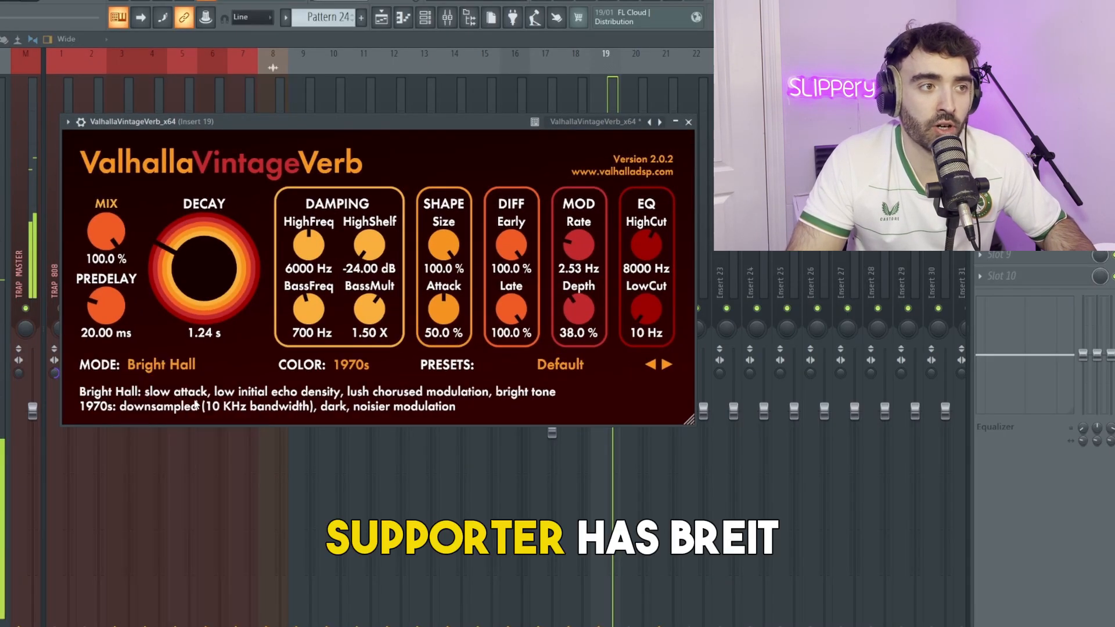
click(347, 366)
click(351, 413)
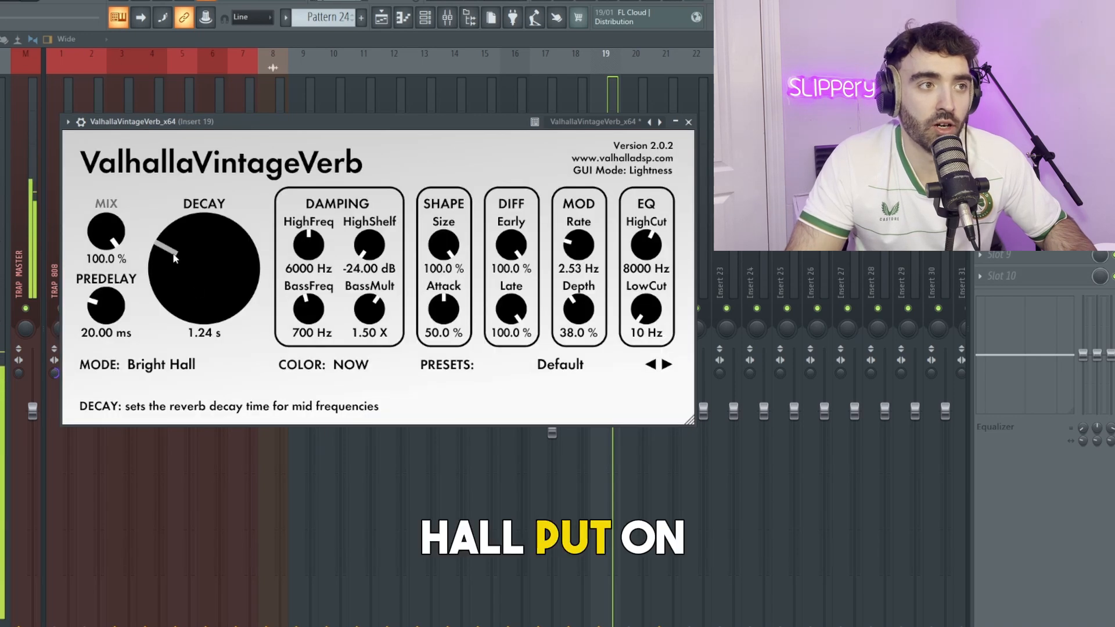
Set the reverb's LowCut to 340 Hz and BassFreq to 100 Hz, with the mix at about 64.5 percent and a shorter predelay.
drag(641, 308, 639, 284)
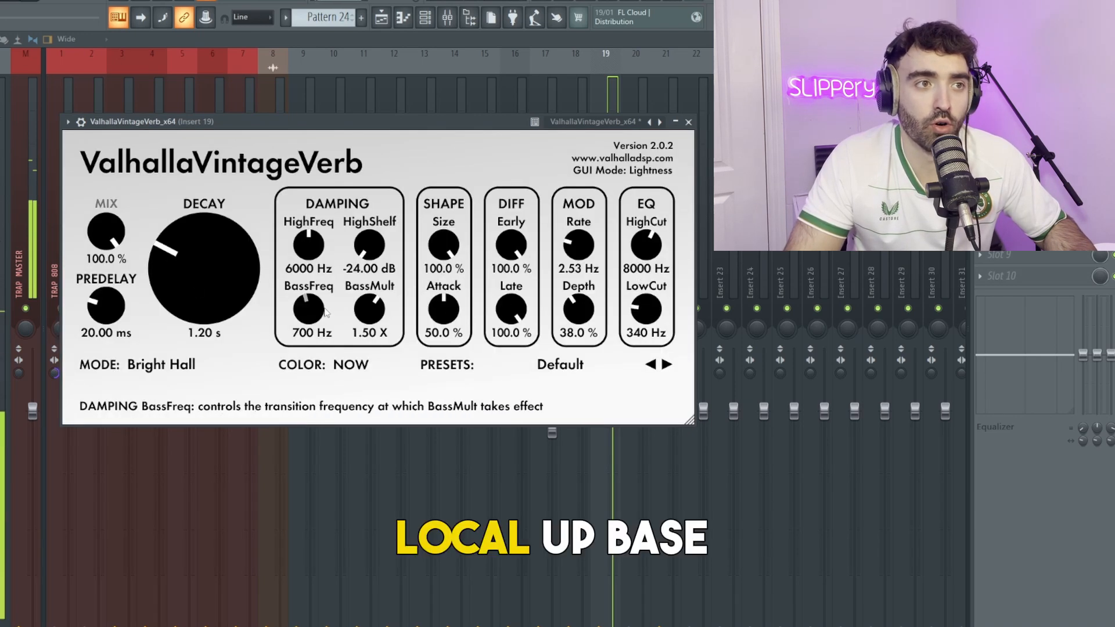
drag(308, 310, 309, 337)
mouse_move(106, 231)
mouse_down()
mouse_move(114, 277)
mouse_move(105, 231)
mouse_up()
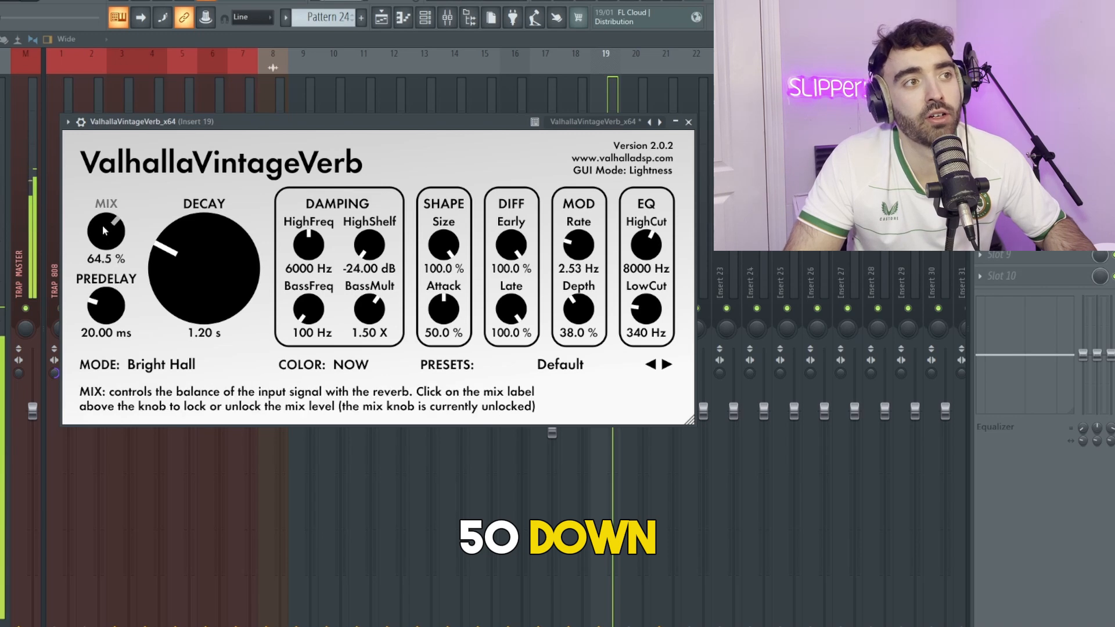
drag(105, 307, 106, 334)
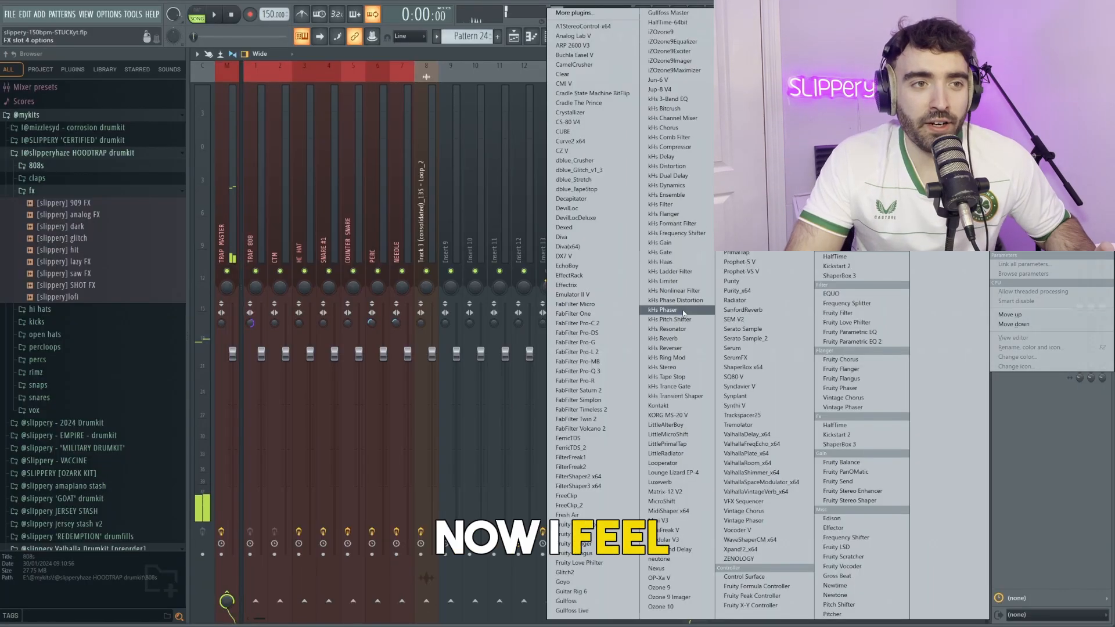
Load FabFilter Pro-Q 3 on insert 19 and pull down the harsh B4 peak in its spectrum.
click(605, 377)
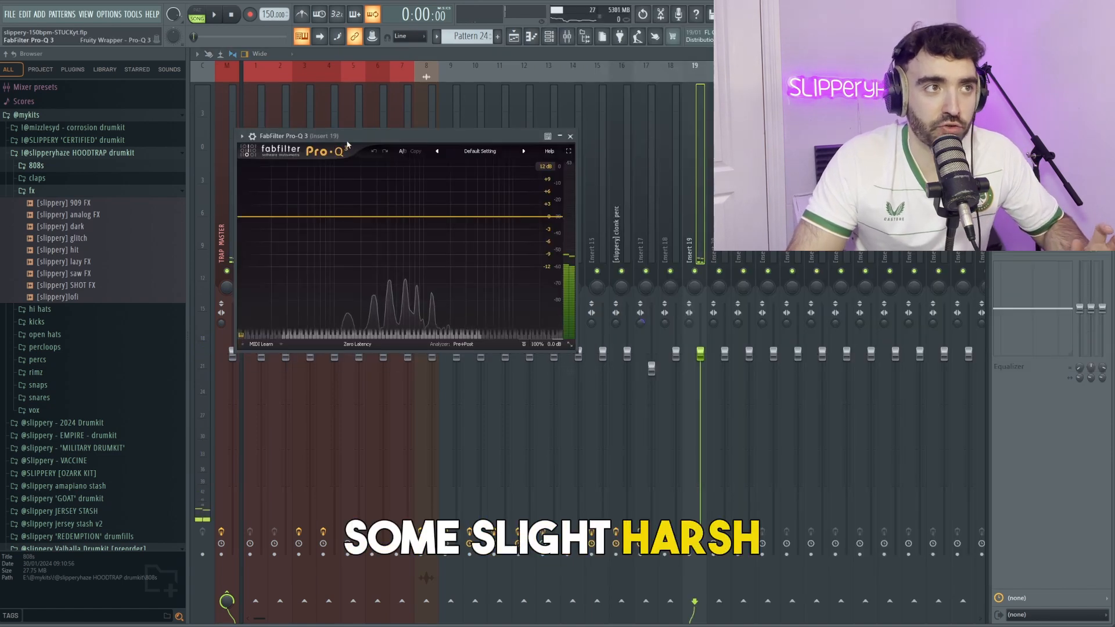
drag(347, 141, 353, 148)
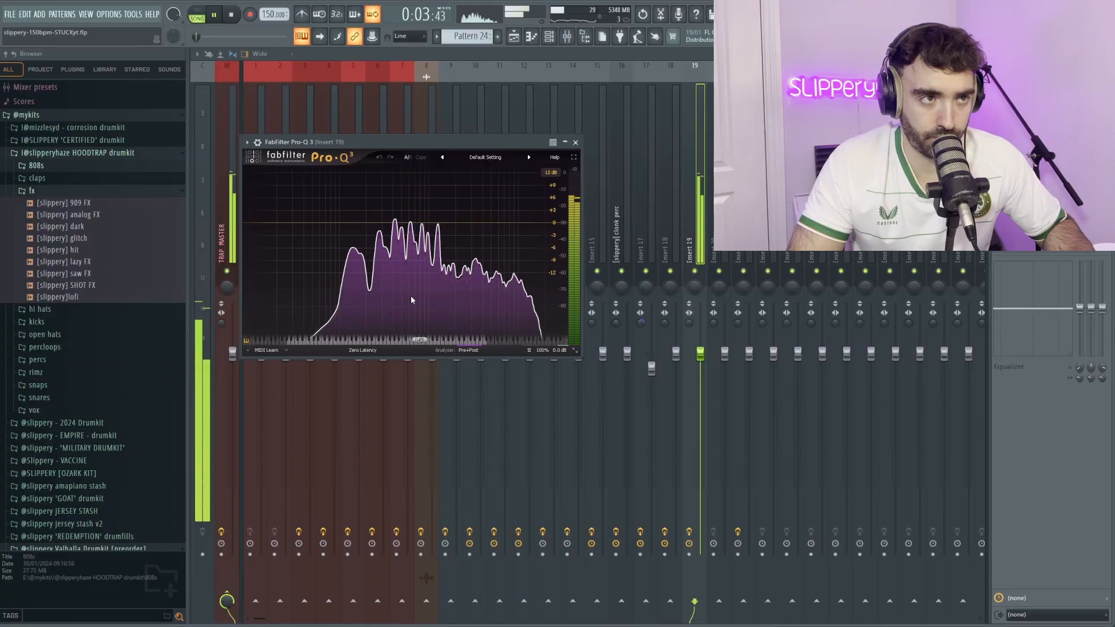
mouse_move(420, 293)
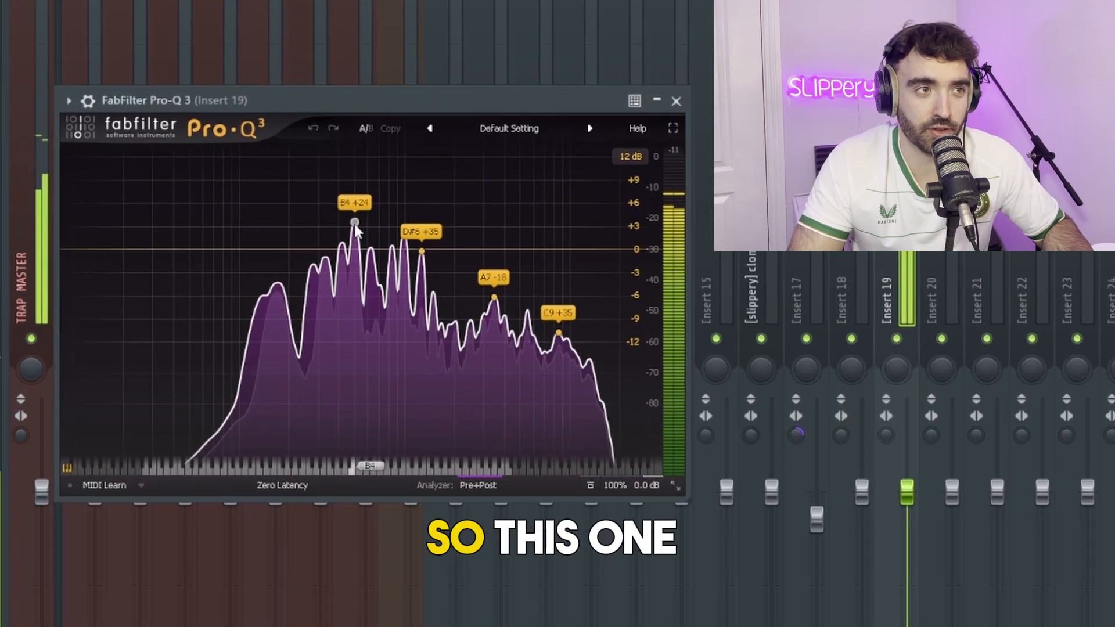
drag(402, 209, 402, 255)
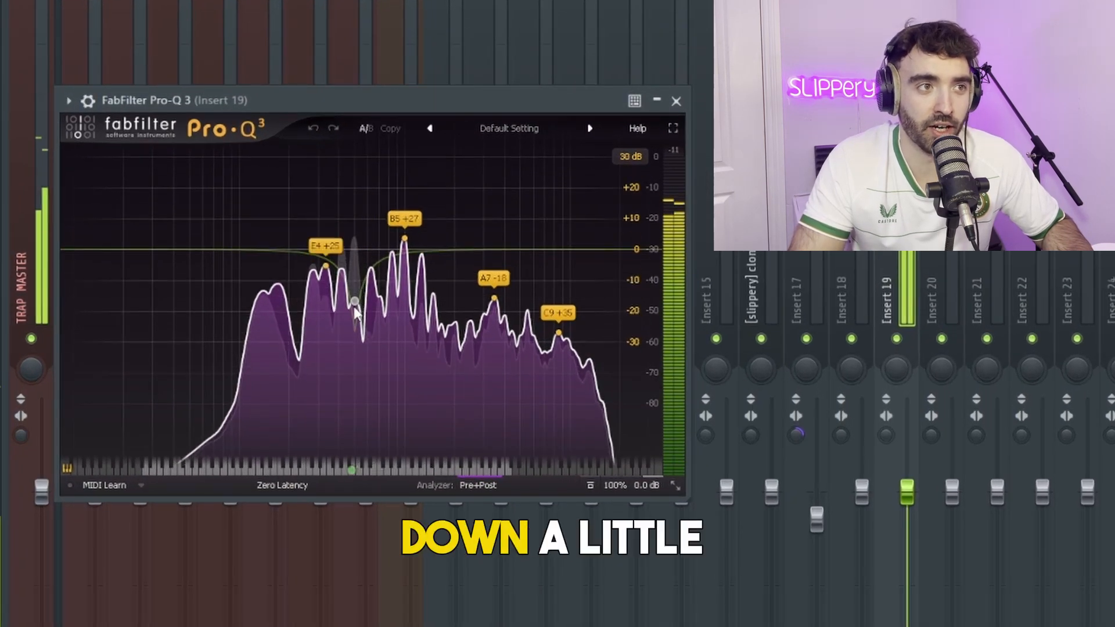
drag(355, 308, 356, 328)
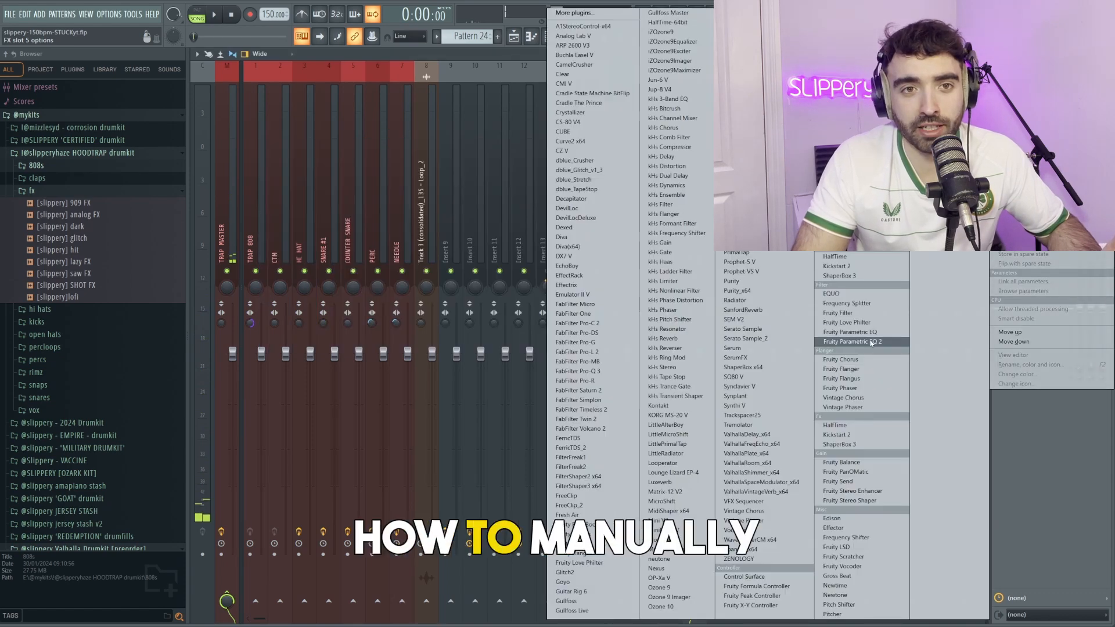
Load Fruity Parametric EQ 2 on insert 19 and make narrow cuts with band 4 near 430 Hz and band 5 on the next resonance up.
click(867, 342)
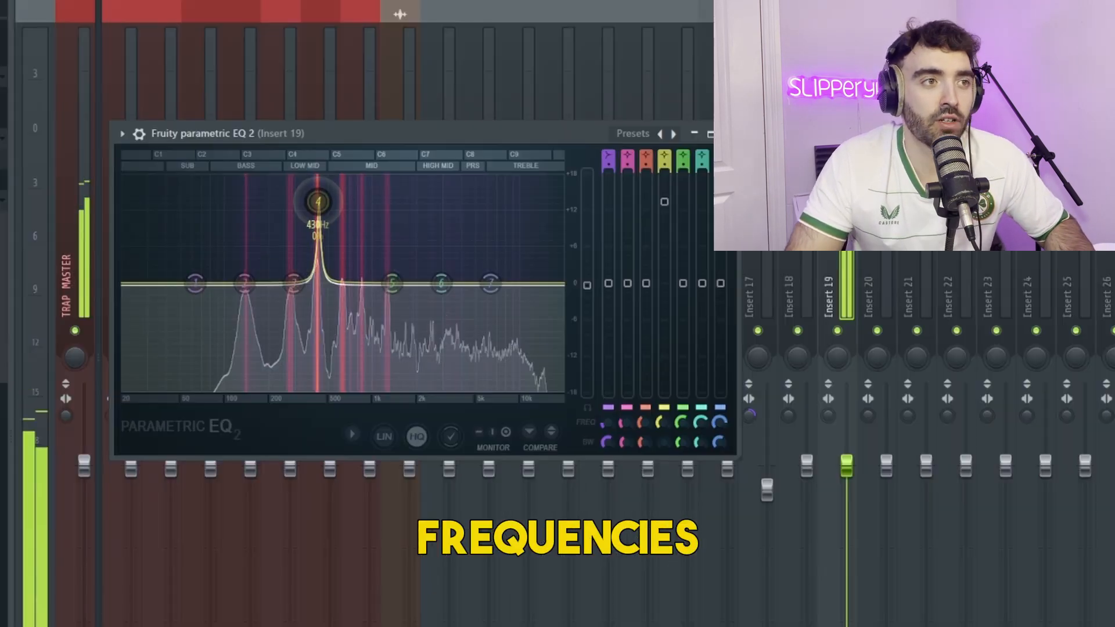
drag(376, 192, 316, 303)
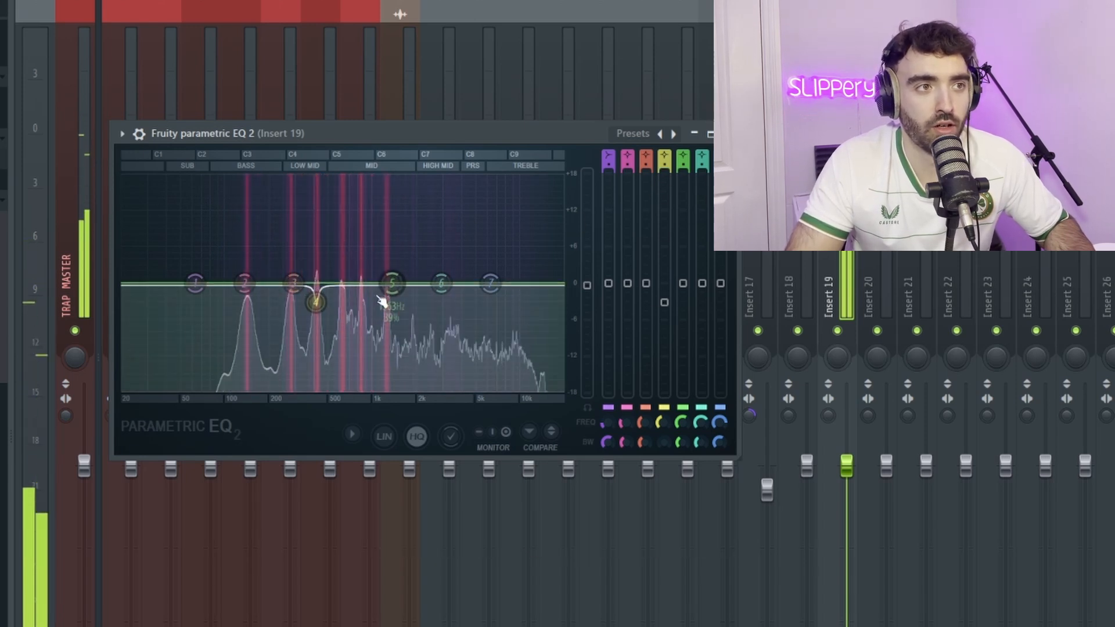
drag(391, 284, 341, 315)
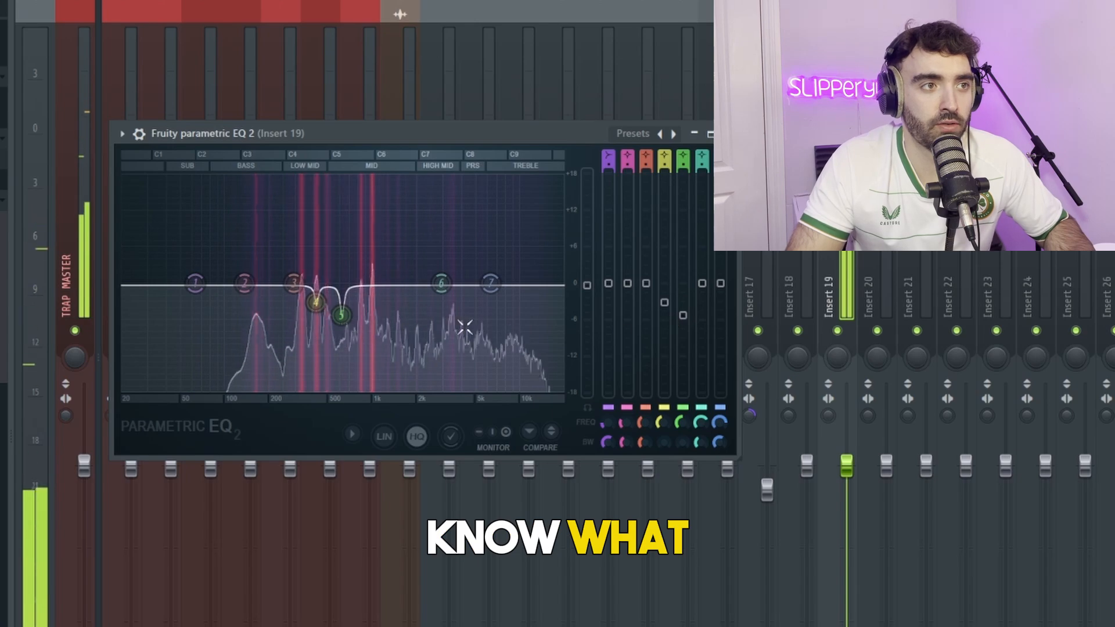
Notch out two more ringing frequencies in the EQ with band 3 at about 209 Hz and band 6 at about 990 Hz.
drag(294, 283, 273, 194)
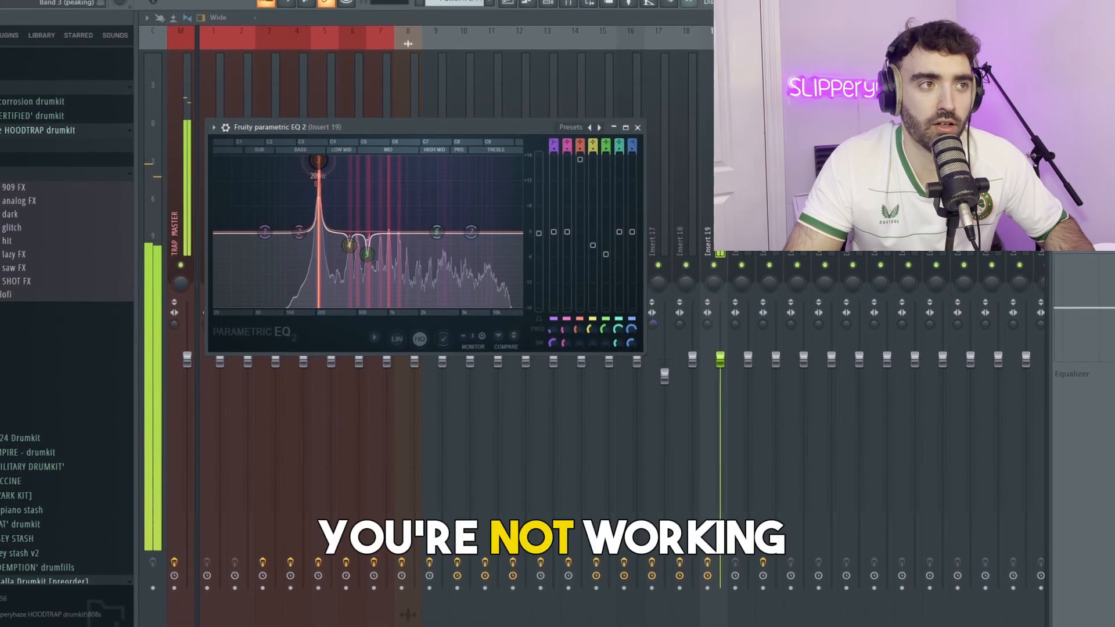
drag(579, 165, 579, 277)
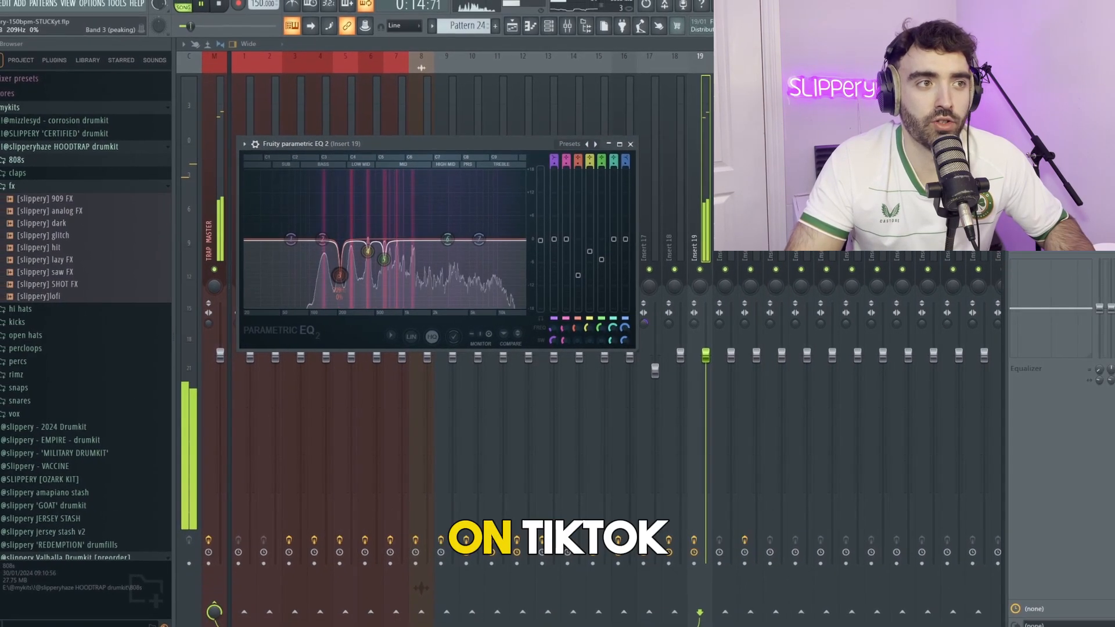
scroll(442, 235, down, 10)
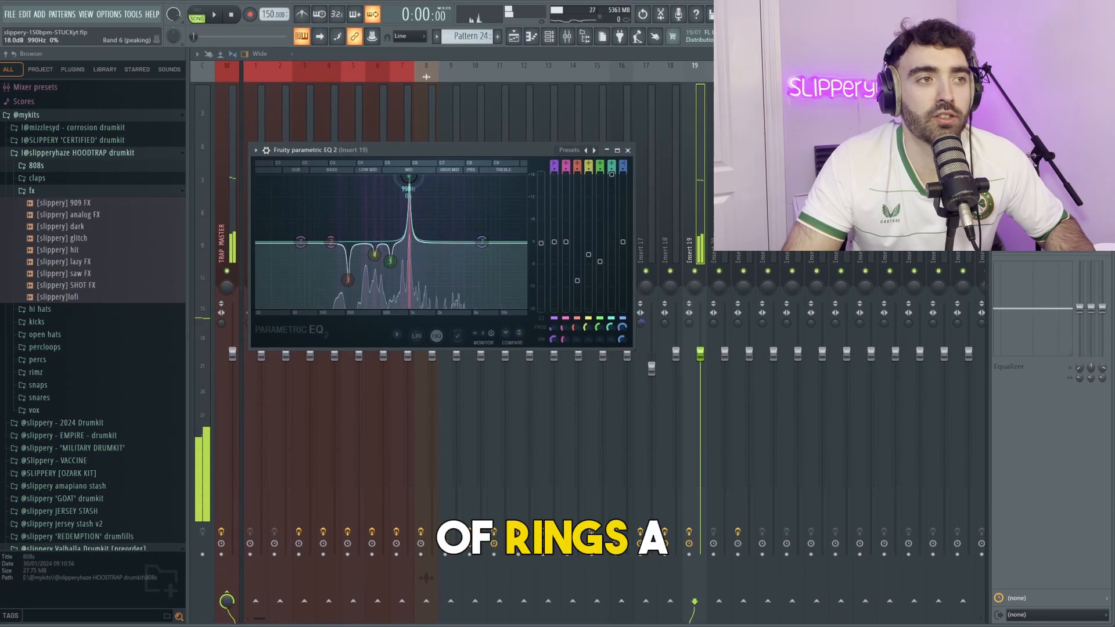
drag(408, 176, 408, 294)
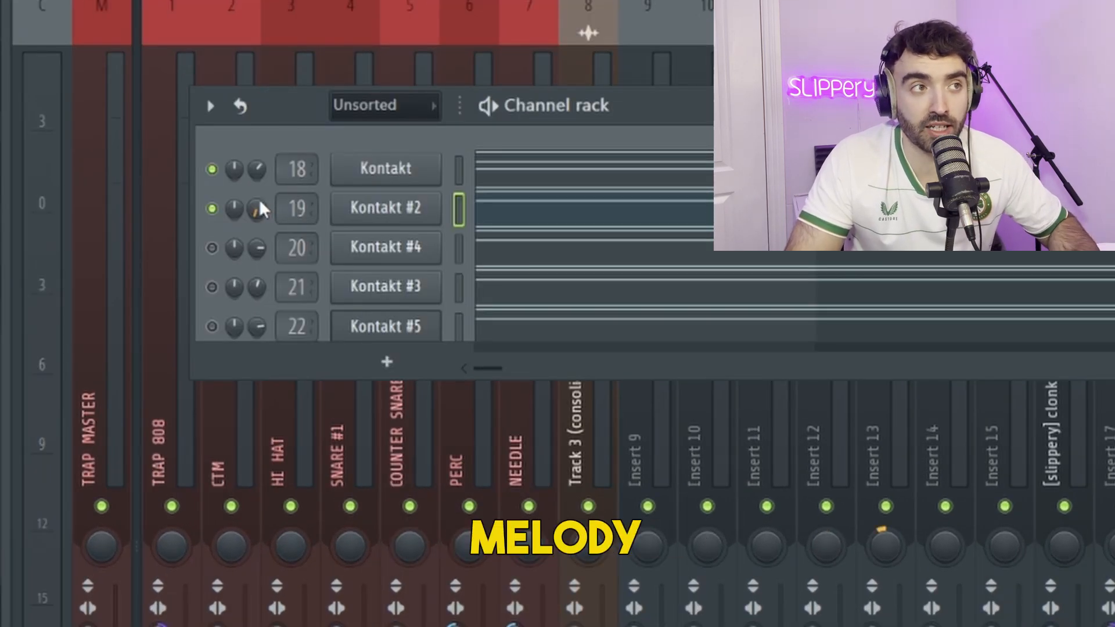
Play the layered melody, load Fruity Stereo Enhancer on insert 20 and apply its For strings preset.
key(space)
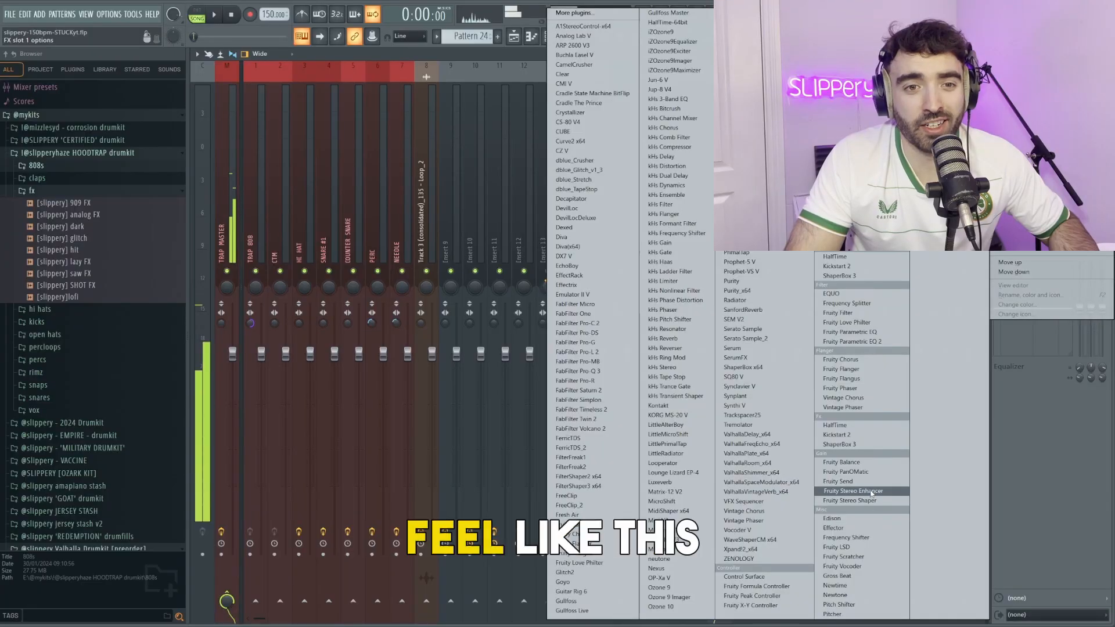
click(870, 492)
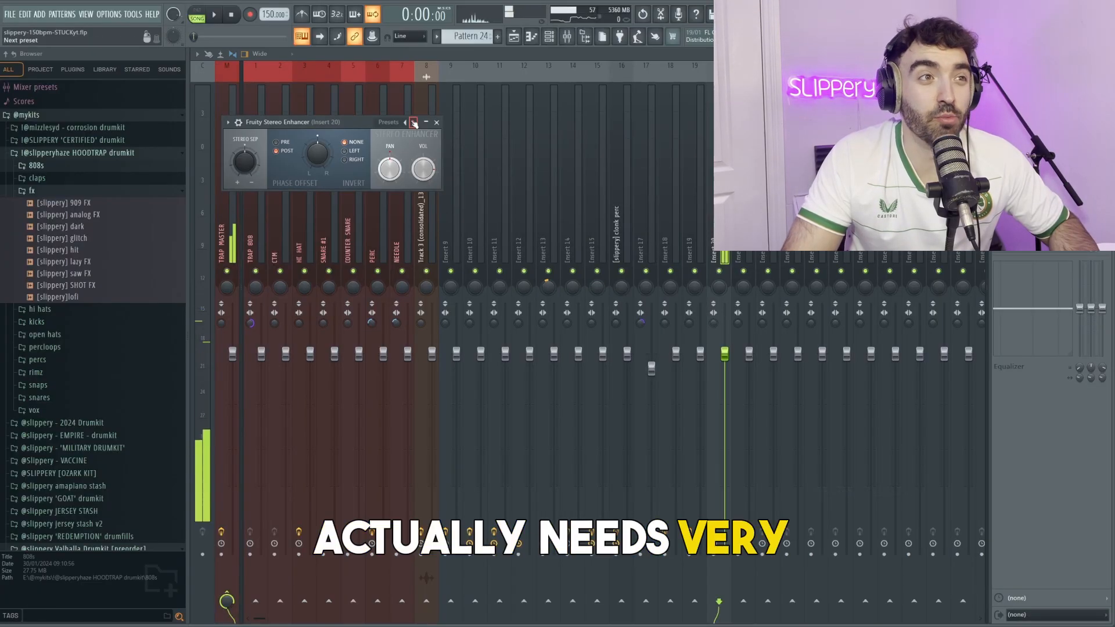
click(414, 122)
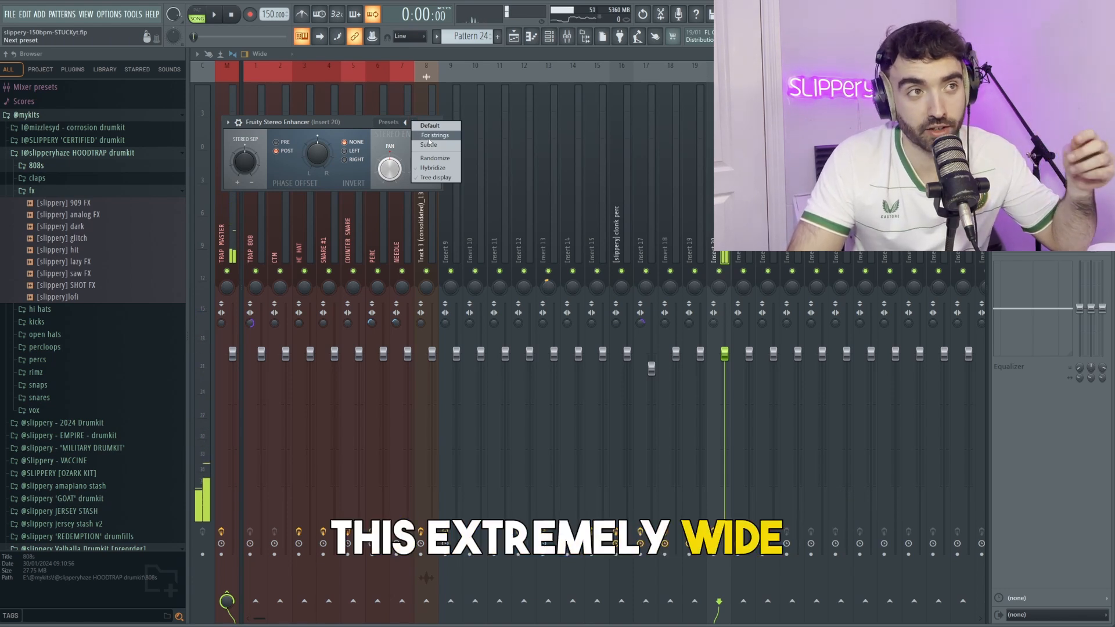
click(437, 135)
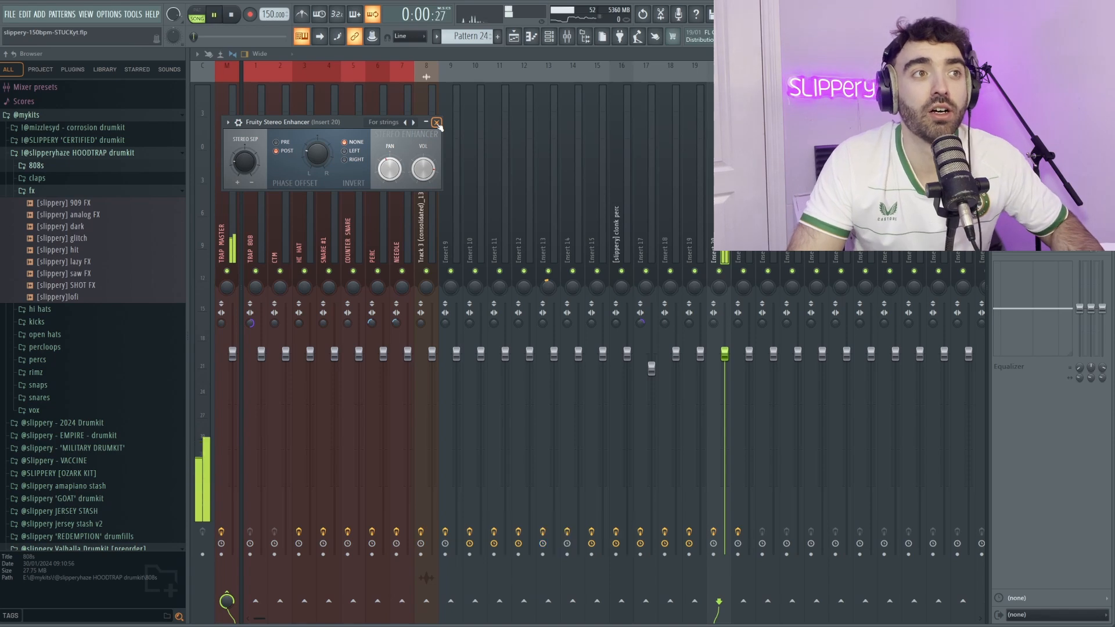
click(437, 122)
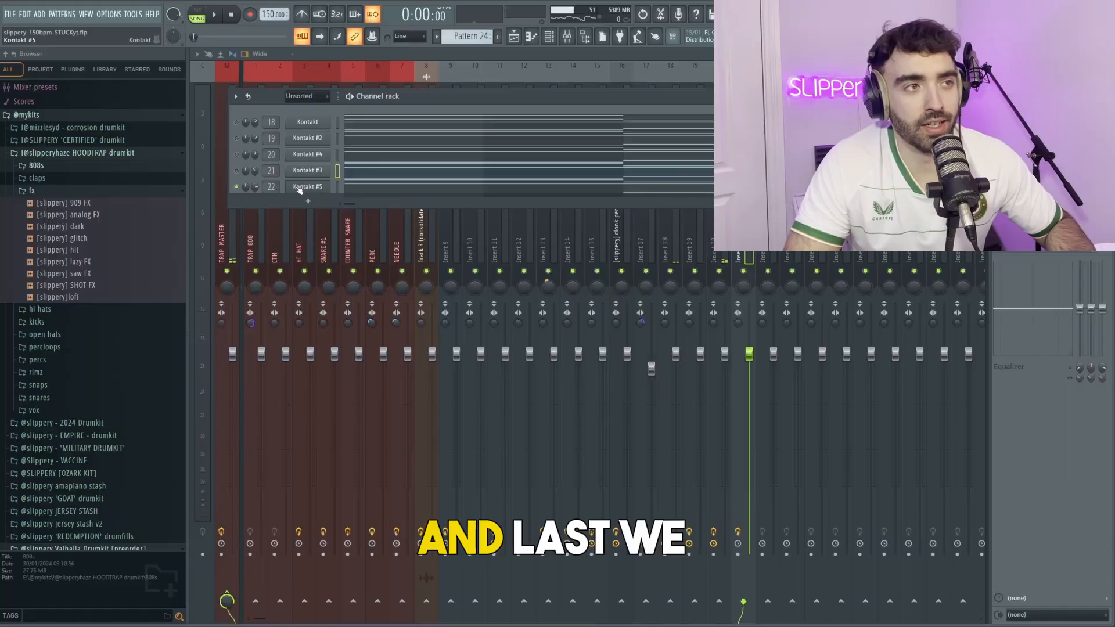
Play the Kontakt #5 channel on its own from the channel rack.
key(space)
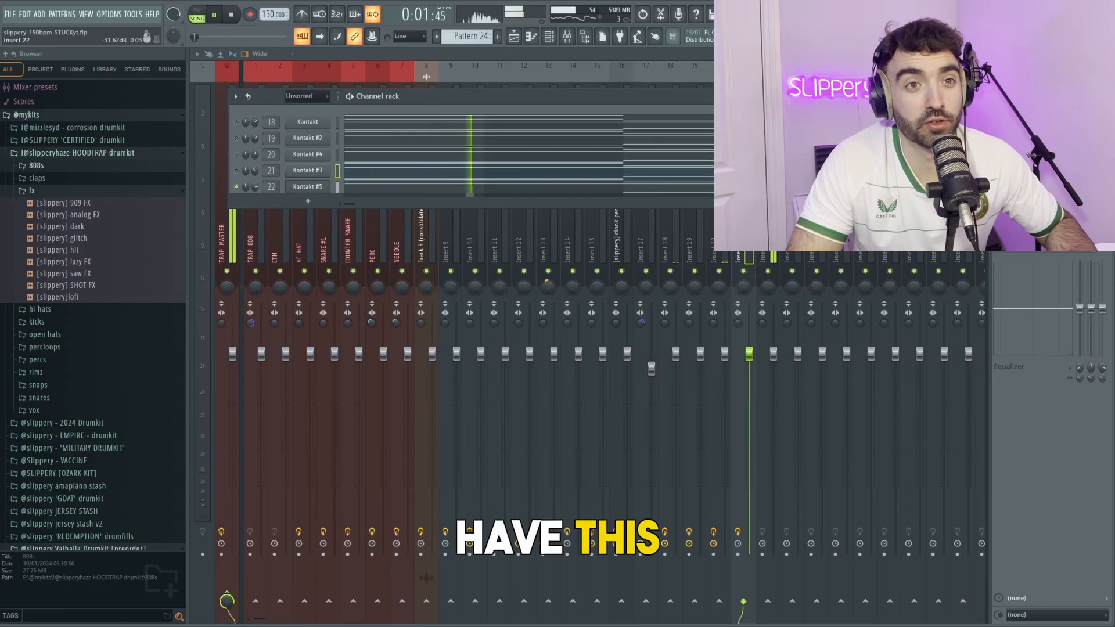